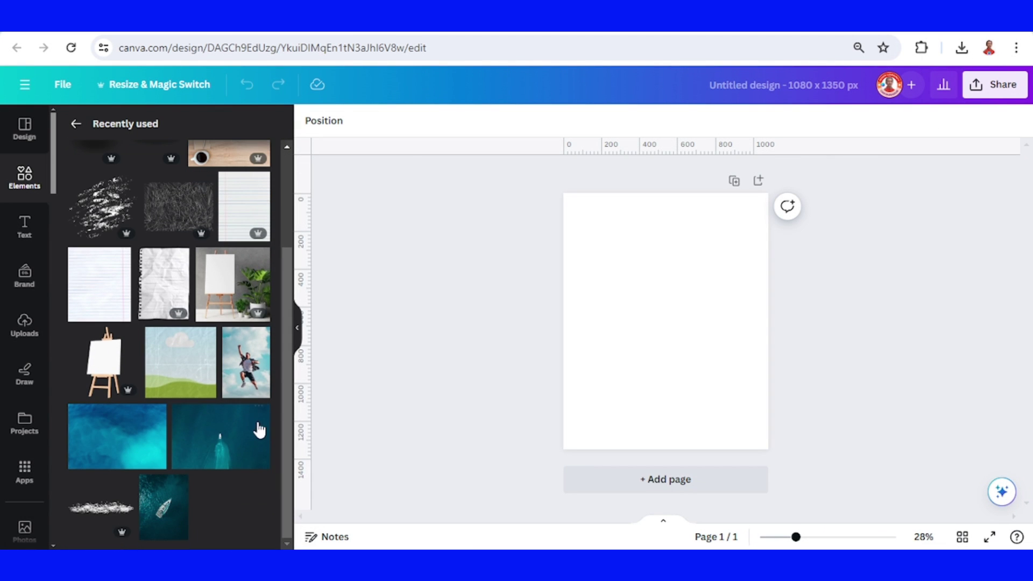
Step: Add the jumping-man photo and stretch it to fill the whole page
{"action": "left_click", "coordinate": [248, 370]}
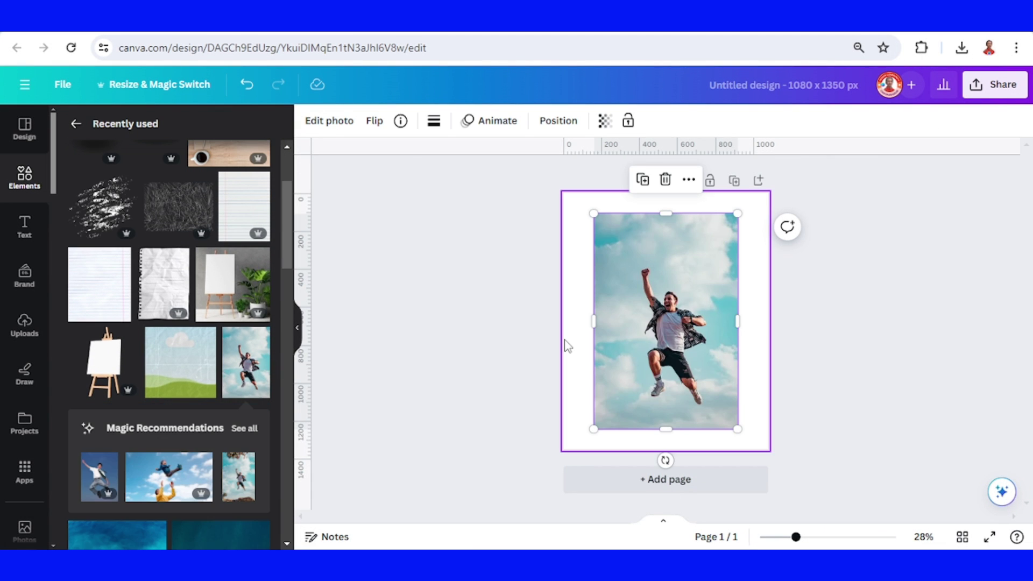
{"action": "left_click_drag", "start_coordinate": [737, 428], "coordinate": [765, 471]}
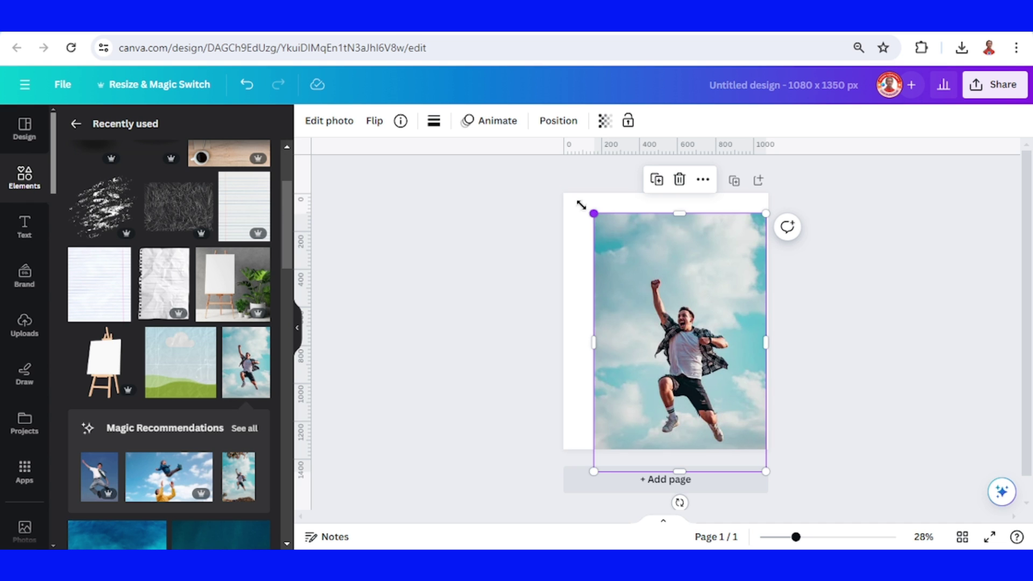
{"action": "left_click_drag", "start_coordinate": [581, 205], "coordinate": [546, 179]}
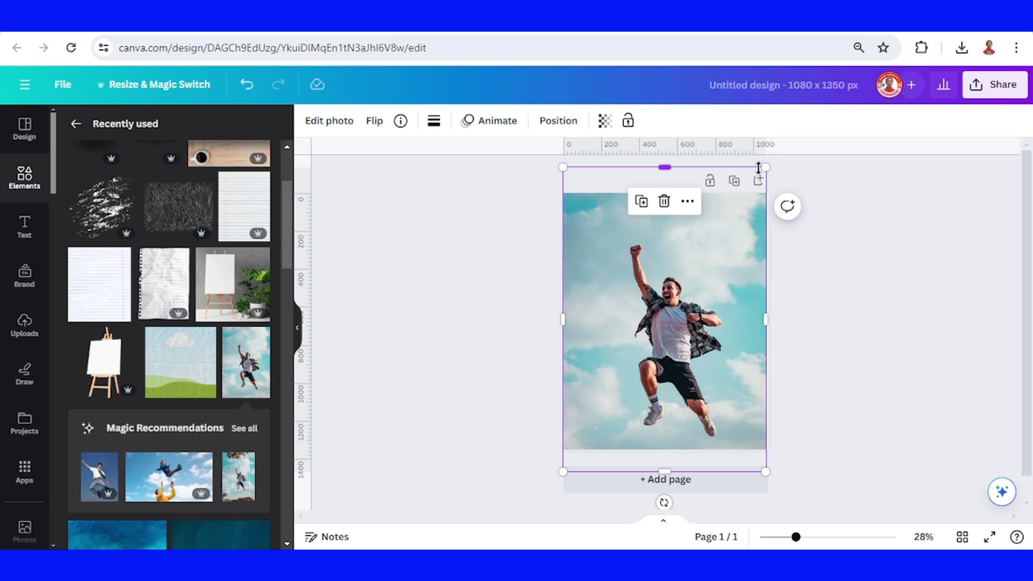
{"action": "left_click_drag", "start_coordinate": [766, 167], "coordinate": [768, 163]}
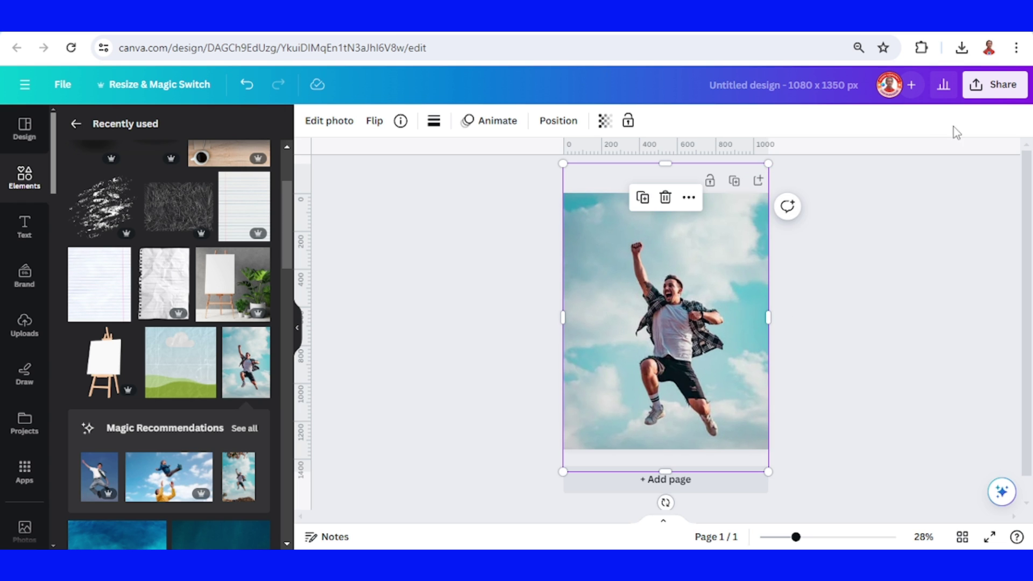
Step: Download the 1080 × 1350 design as a PNG
{"action": "left_click", "coordinate": [987, 94]}
{"action": "left_click", "coordinate": [866, 437]}
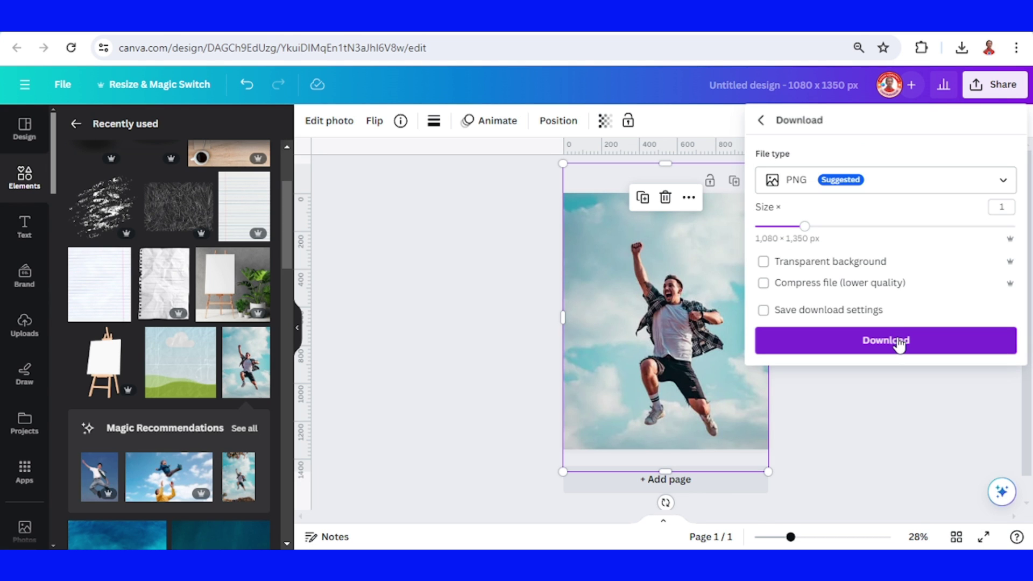
{"action": "left_click", "coordinate": [899, 344]}
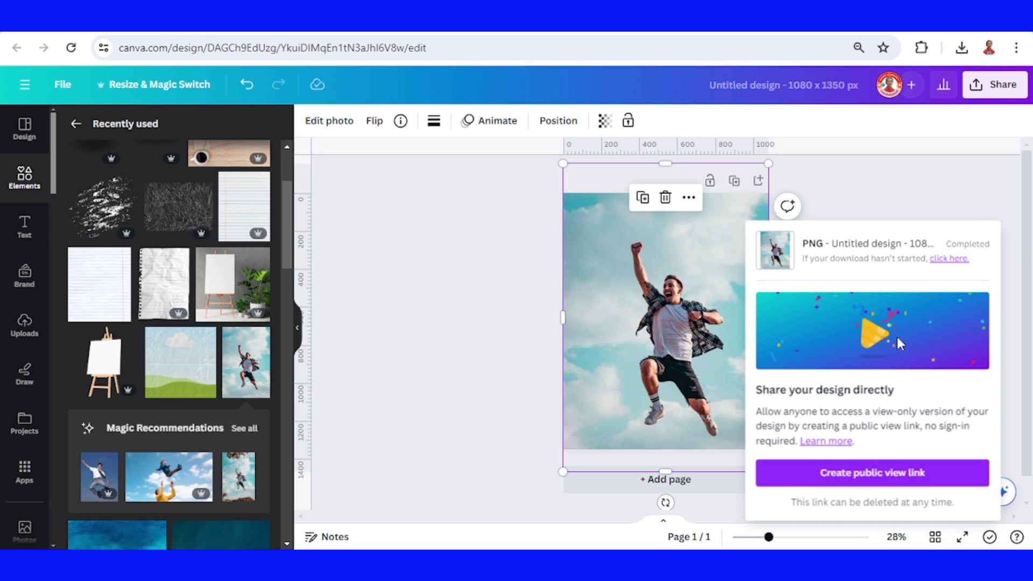
Step: Find and open the Photostylist app from the Apps panel by searching 'phot'
{"action": "left_click", "coordinate": [461, 371]}
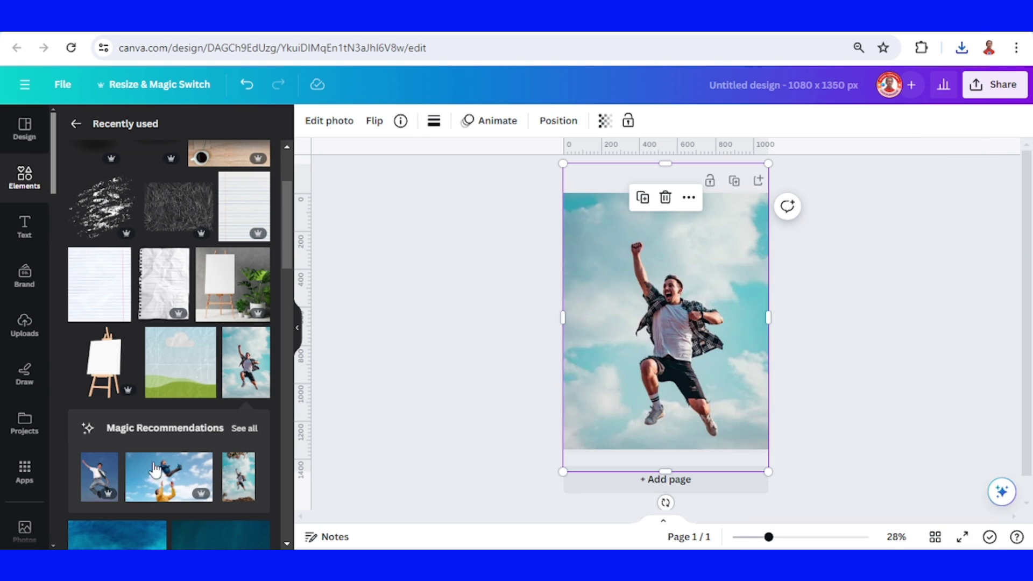
{"action": "left_click", "coordinate": [23, 474]}
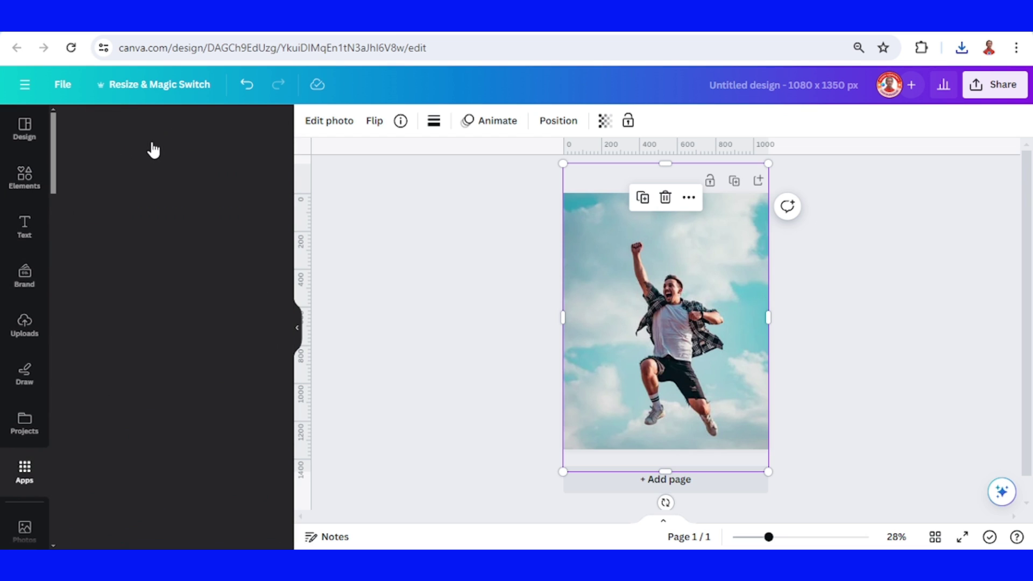
{"action": "left_click", "coordinate": [147, 132]}
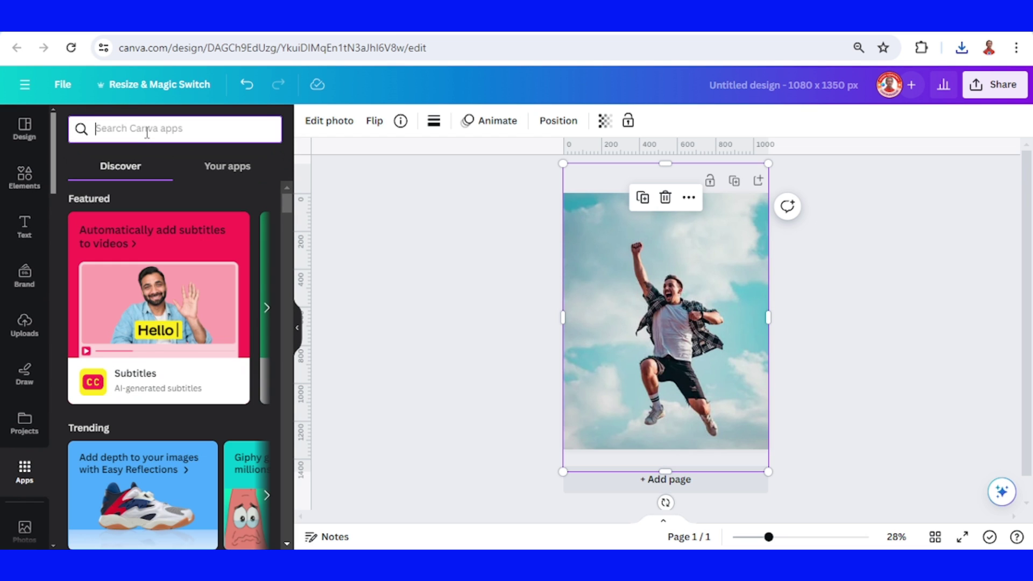
{"action": "type", "text": "photo"}
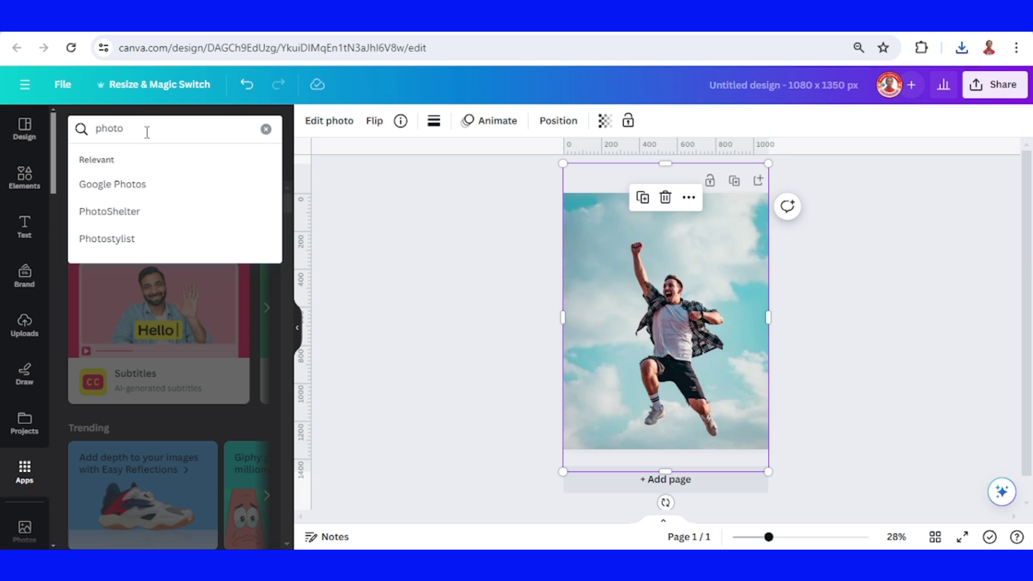
{"action": "left_click", "coordinate": [139, 242]}
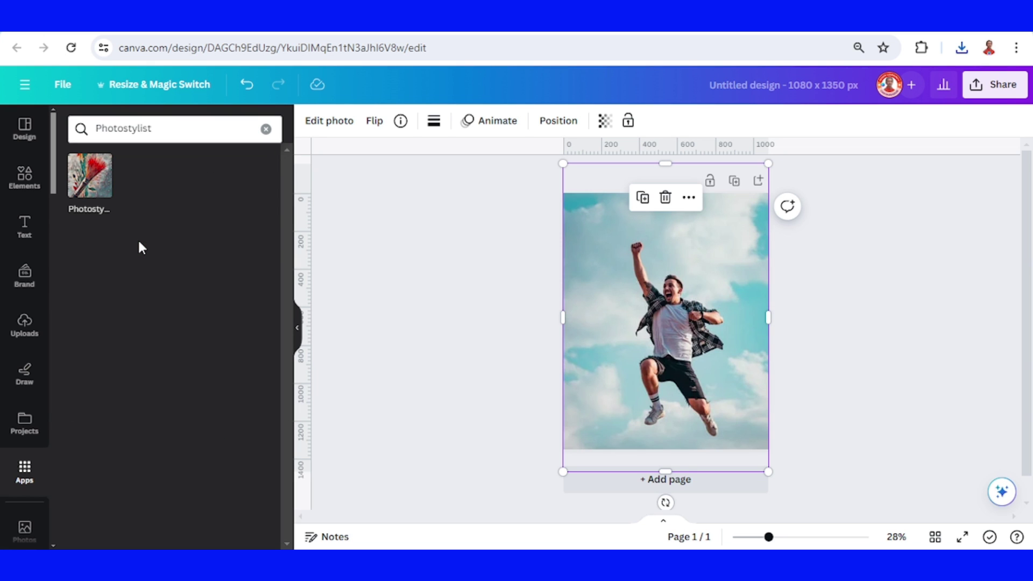
{"action": "left_click", "coordinate": [93, 187]}
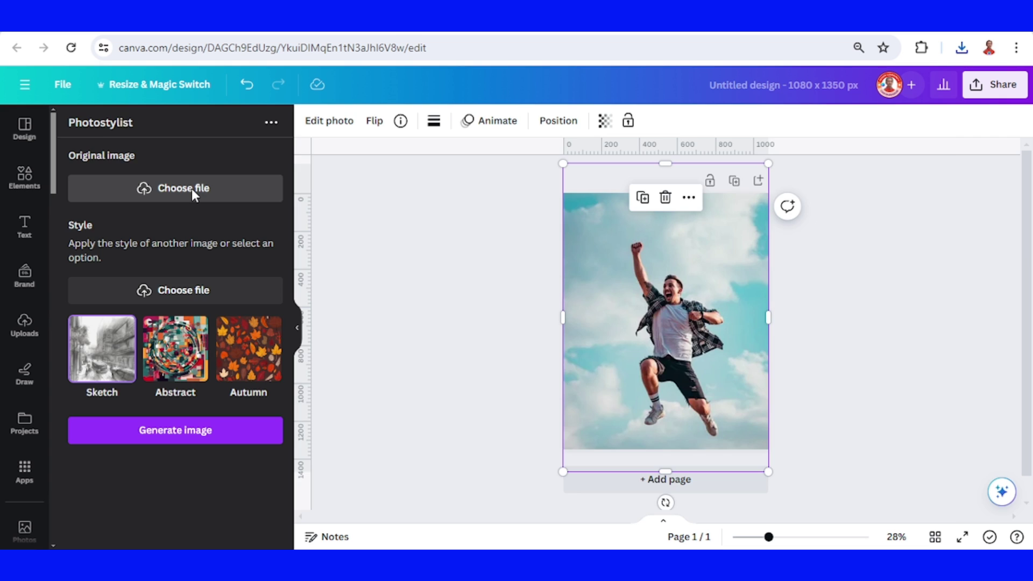
Step: Load the downloaded design PNG as the original image and choose the Sketch style
{"action": "left_click", "coordinate": [192, 188]}
{"action": "left_click", "coordinate": [348, 250]}
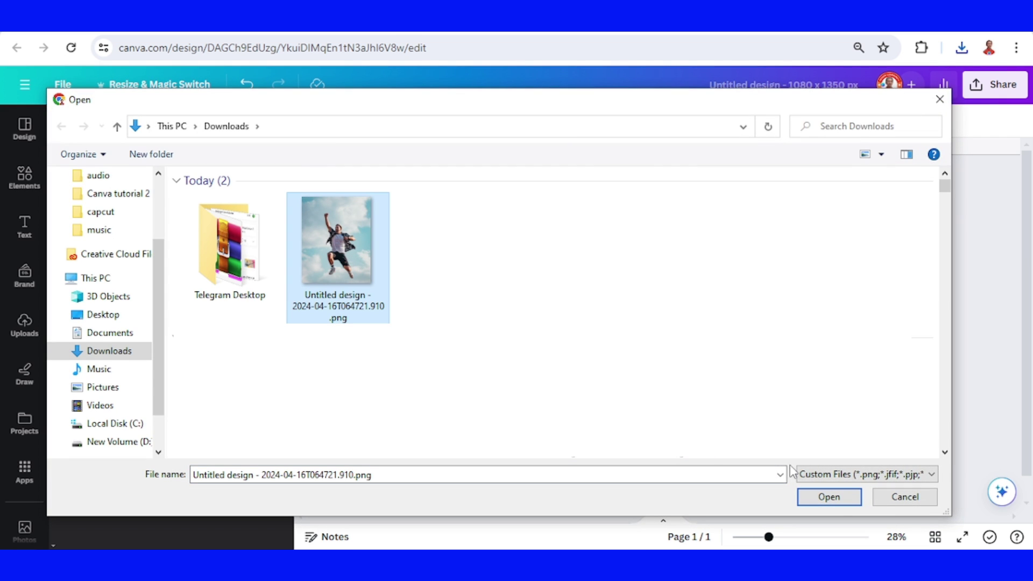
{"action": "left_click", "coordinate": [838, 501]}
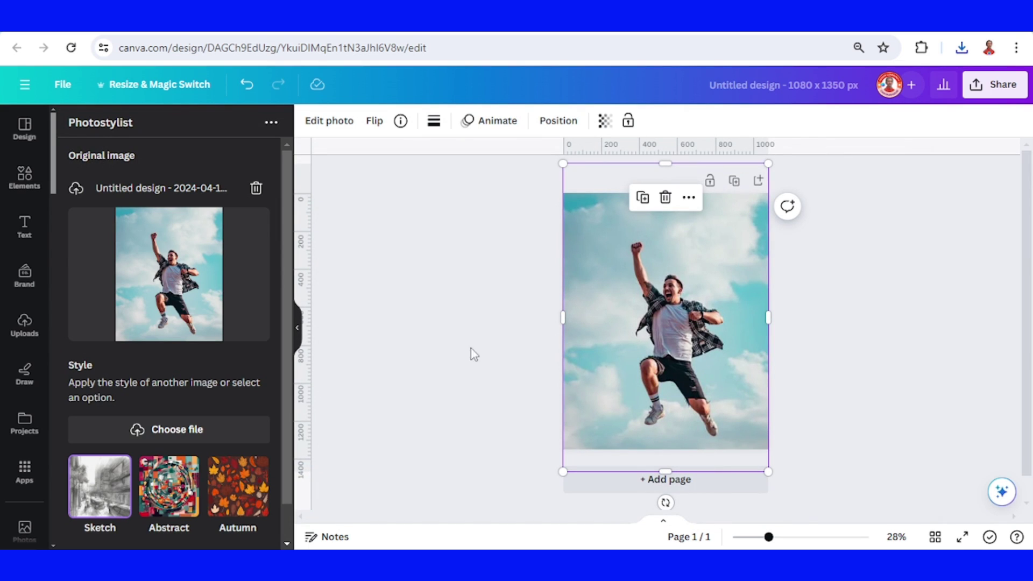
{"action": "left_click", "coordinate": [112, 500]}
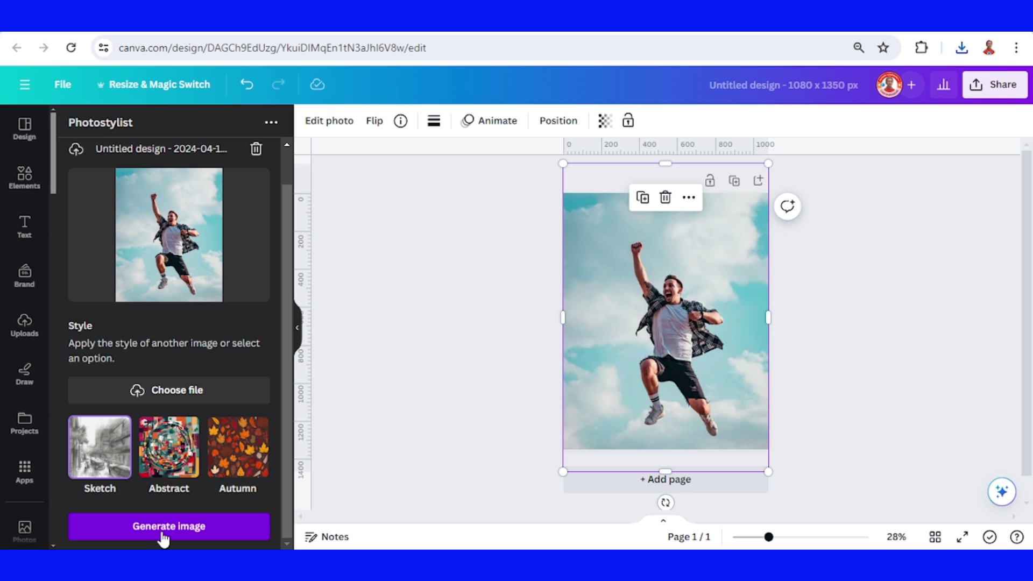
Step: Generate the sketch image, stretch it over page 1, and set its transparency to 91
{"action": "left_click", "coordinate": [169, 528]}
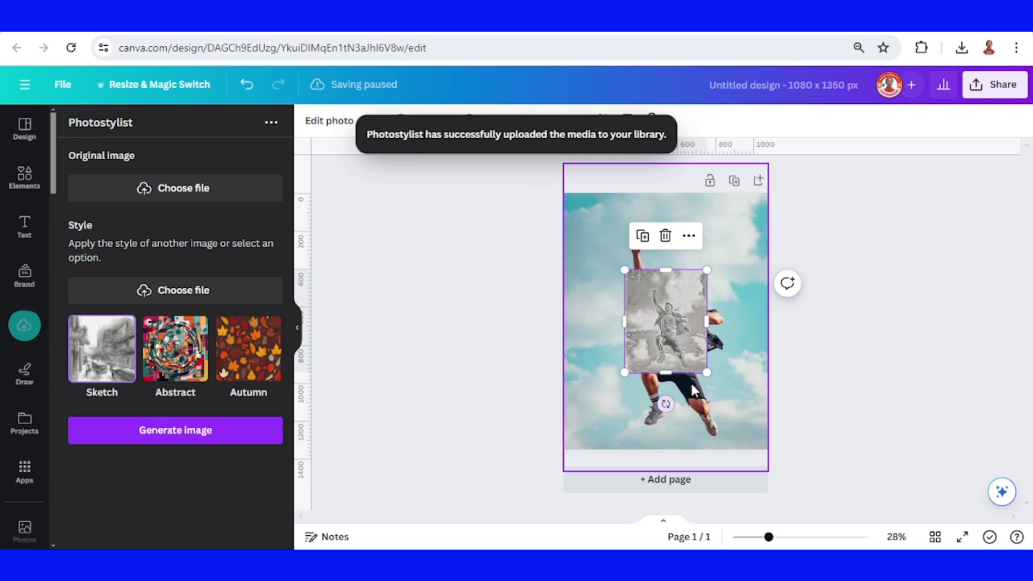
{"action": "left_click_drag", "start_coordinate": [705, 371], "coordinate": [768, 449]}
{"action": "left_click_drag", "start_coordinate": [624, 270], "coordinate": [554, 200]}
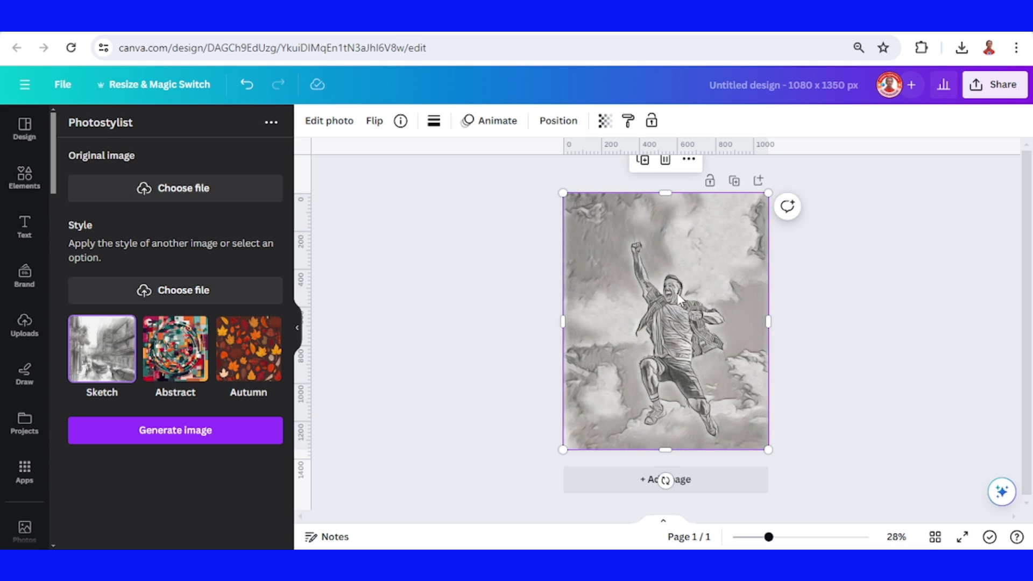
{"action": "left_click", "coordinate": [604, 120]}
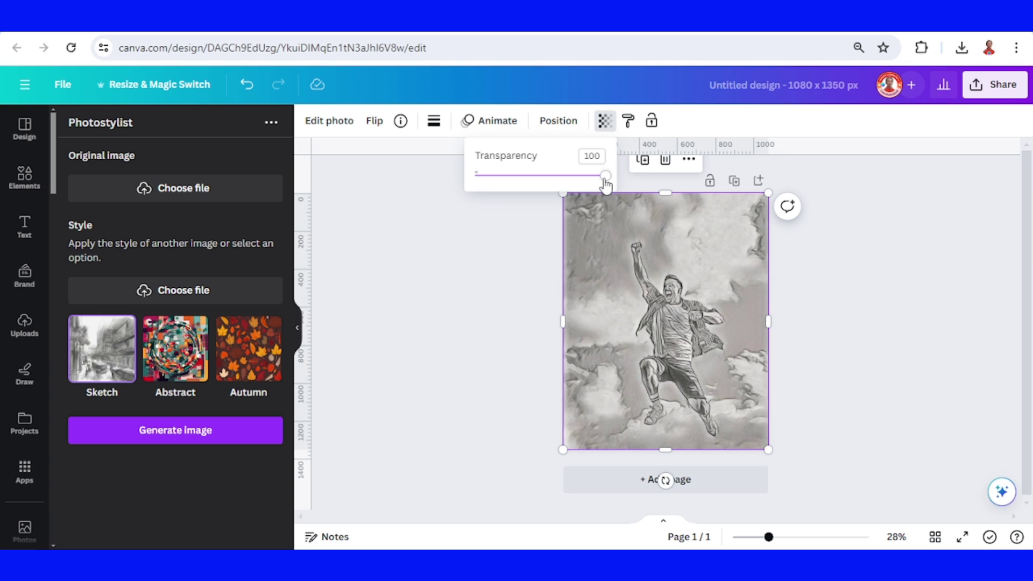
{"action": "mouse_move", "coordinate": [606, 184]}
{"action": "left_mouse_down"}
{"action": "mouse_move", "coordinate": [538, 182]}
{"action": "mouse_move", "coordinate": [603, 186]}
{"action": "left_mouse_up"}
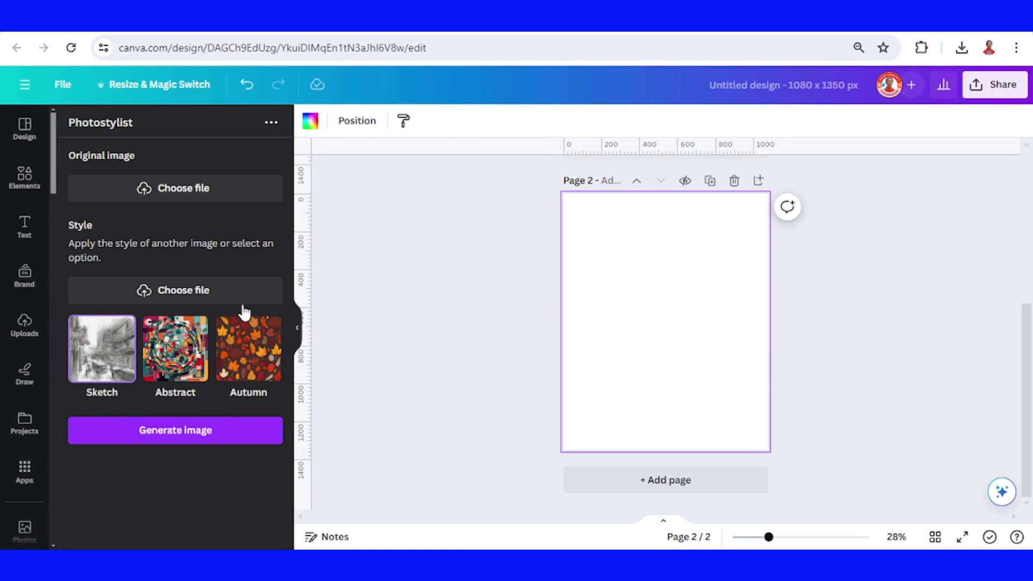
Step: Search Elements for 'folded paper' frames and add the sky-and-hills paper frame to Page 2
{"action": "left_click", "coordinate": [22, 178]}
{"action": "type", "text": "folded paper"}
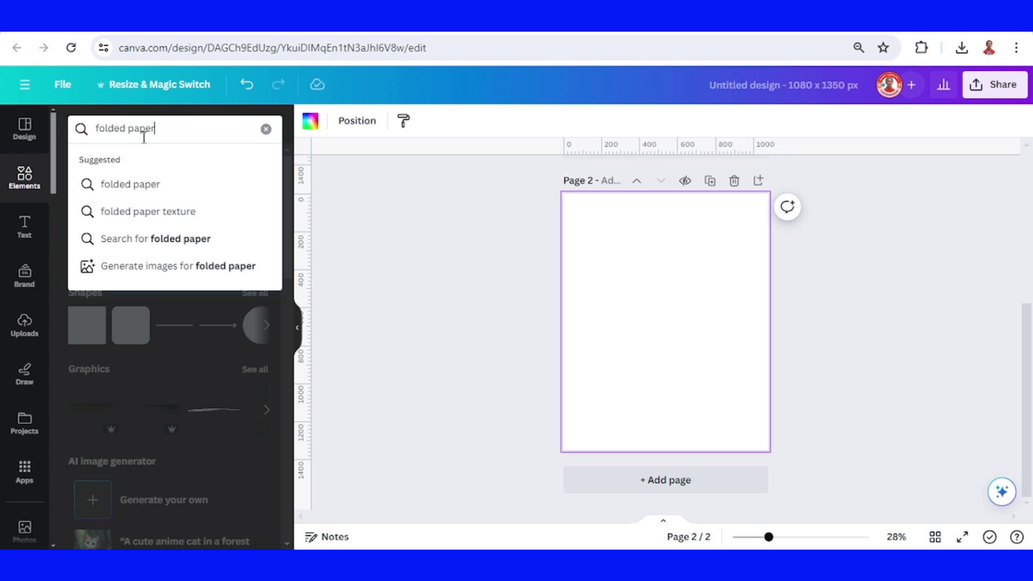
{"action": "key", "text": "Return"}
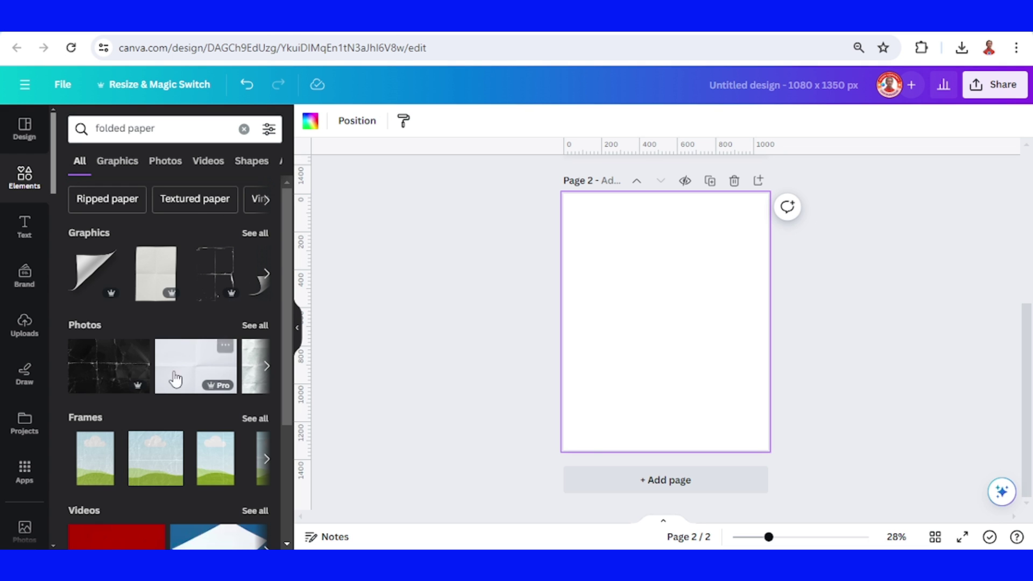
{"action": "left_click", "coordinate": [256, 419]}
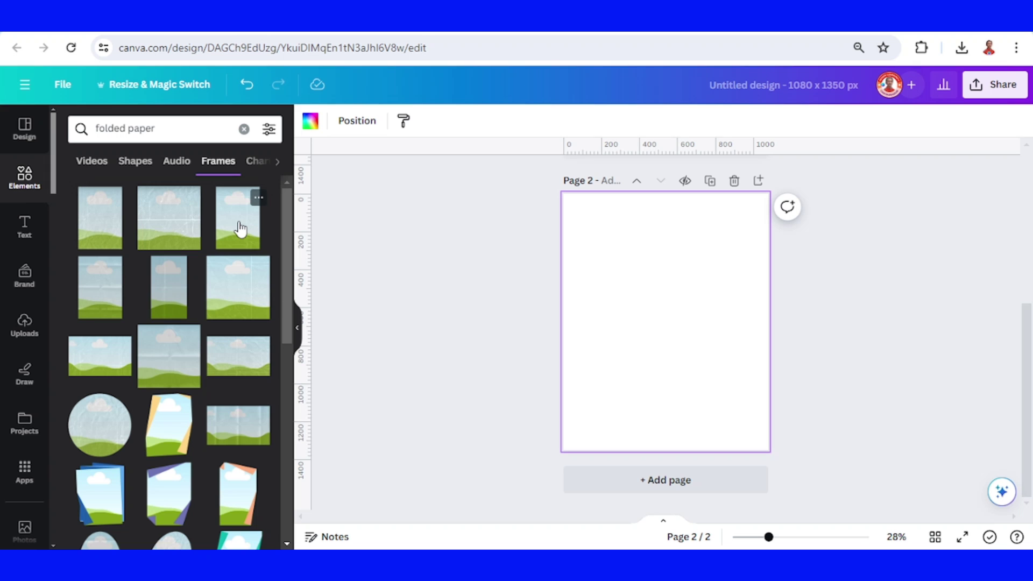
{"action": "left_click", "coordinate": [240, 229]}
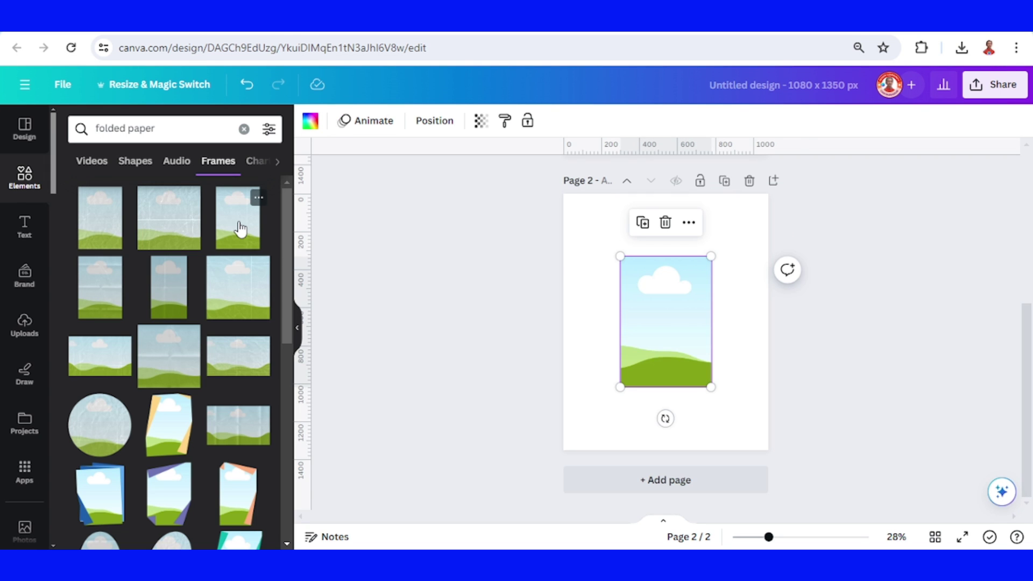
Step: Copy the sketch photo from Page 1, paste it onto Page 2, and drop it into the frame
{"action": "scroll", "coordinate": [667, 323], "scroll_direction": "up", "scroll_amount": 5}
{"action": "left_click", "coordinate": [694, 215]}
{"action": "right_click", "coordinate": [695, 277]}
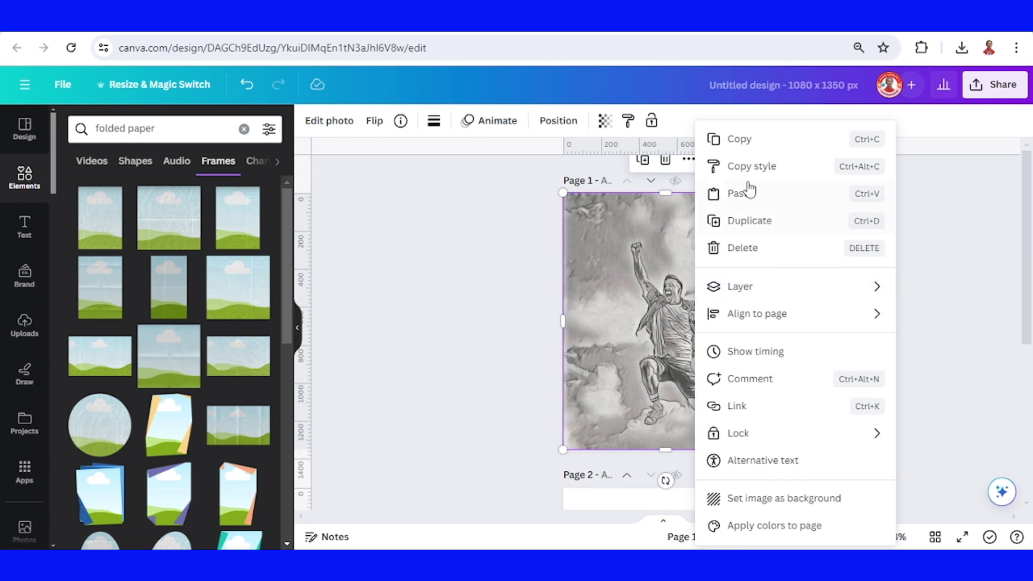
{"action": "left_click", "coordinate": [733, 141]}
{"action": "scroll", "coordinate": [670, 333], "scroll_direction": "down", "scroll_amount": 5}
{"action": "left_click", "coordinate": [733, 376]}
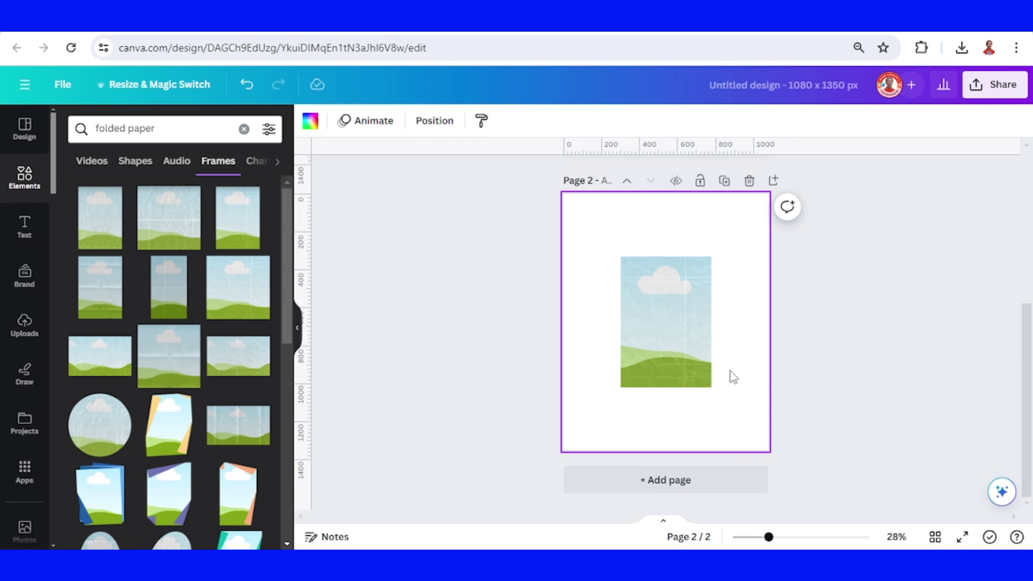
{"action": "right_click", "coordinate": [733, 377]}
{"action": "left_click", "coordinate": [784, 424]}
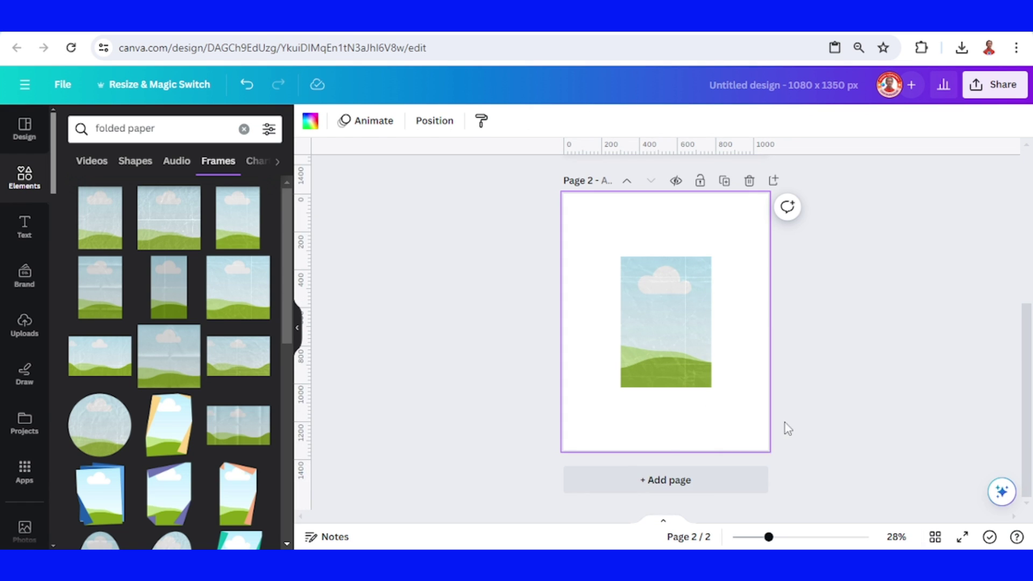
{"action": "mouse_move", "coordinate": [705, 323]}
{"action": "left_mouse_down"}
{"action": "mouse_move", "coordinate": [777, 345]}
{"action": "mouse_move", "coordinate": [667, 314]}
{"action": "left_mouse_up"}
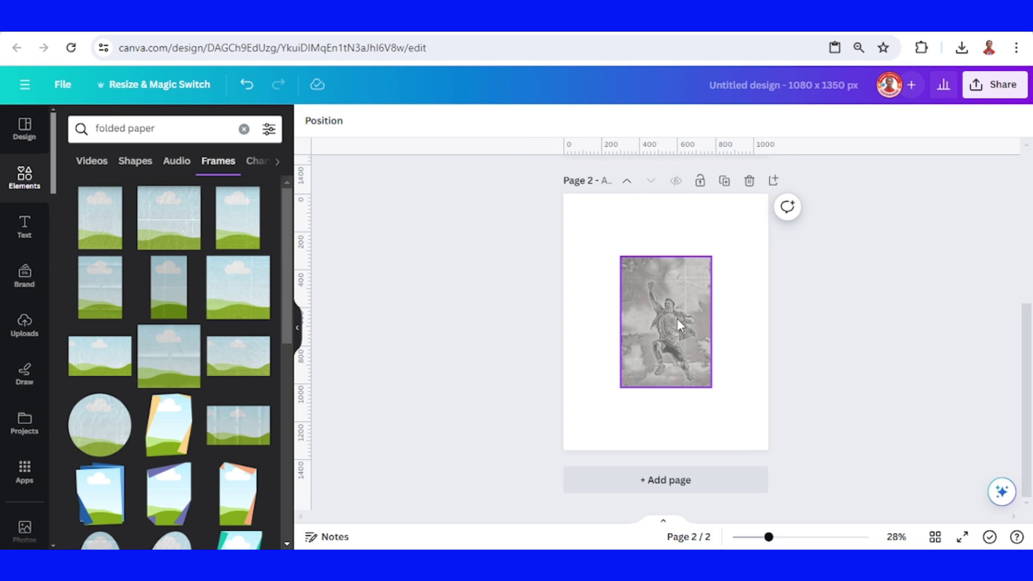
Step: Enlarge the sketch inside the paper frame to show a closer crop of the jumping man
{"action": "left_click", "coordinate": [676, 315]}
{"action": "double_click", "coordinate": [673, 315]}
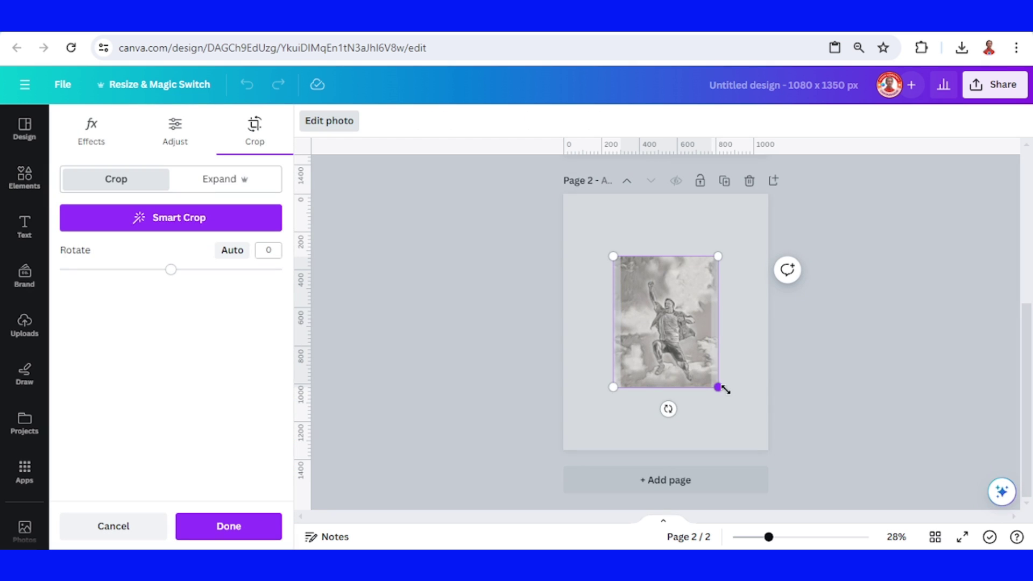
{"action": "left_click_drag", "start_coordinate": [725, 389], "coordinate": [764, 454]}
{"action": "left_click_drag", "start_coordinate": [613, 256], "coordinate": [563, 194]}
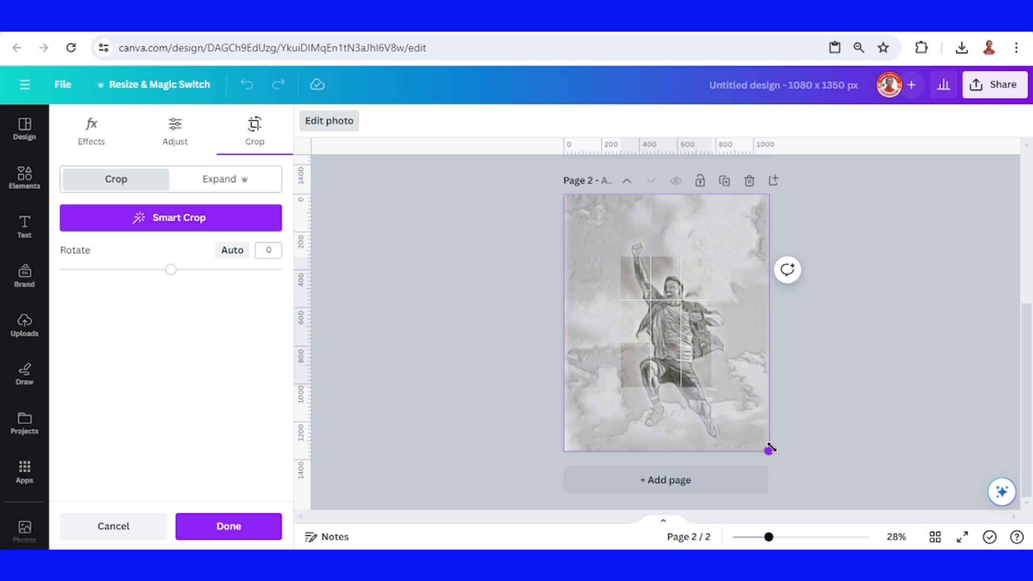
{"action": "left_click", "coordinate": [261, 531]}
{"action": "scroll", "coordinate": [710, 363], "scroll_direction": "up", "scroll_amount": 5}
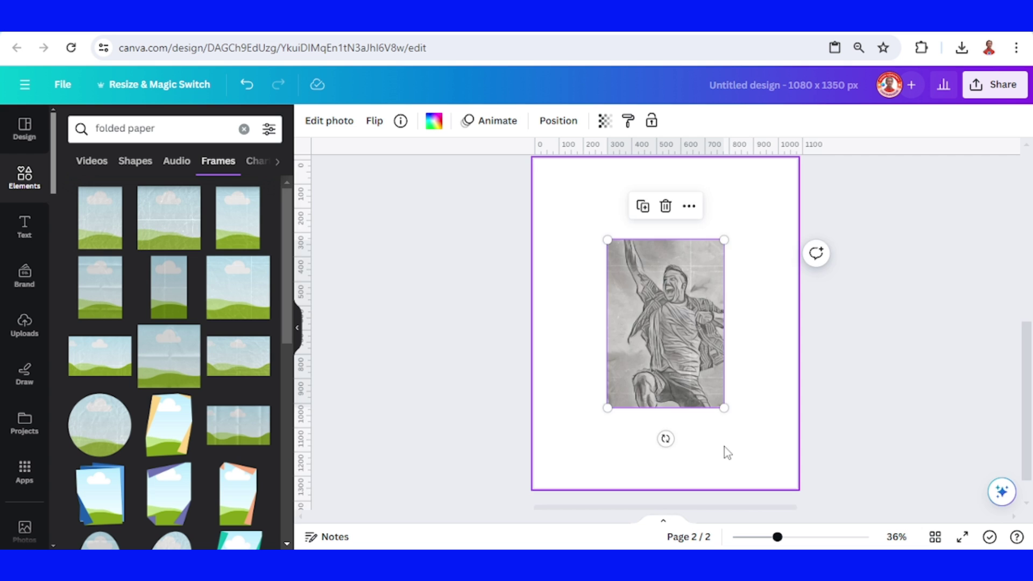
Step: Copy the colour jumping-man photo from page 1
{"action": "scroll", "coordinate": [726, 452], "scroll_direction": "up", "scroll_amount": 5}
{"action": "scroll", "coordinate": [726, 453], "scroll_direction": "up", "scroll_amount": 5}
{"action": "left_click_drag", "start_coordinate": [614, 306], "coordinate": [767, 306]}
{"action": "left_click", "coordinate": [592, 308]}
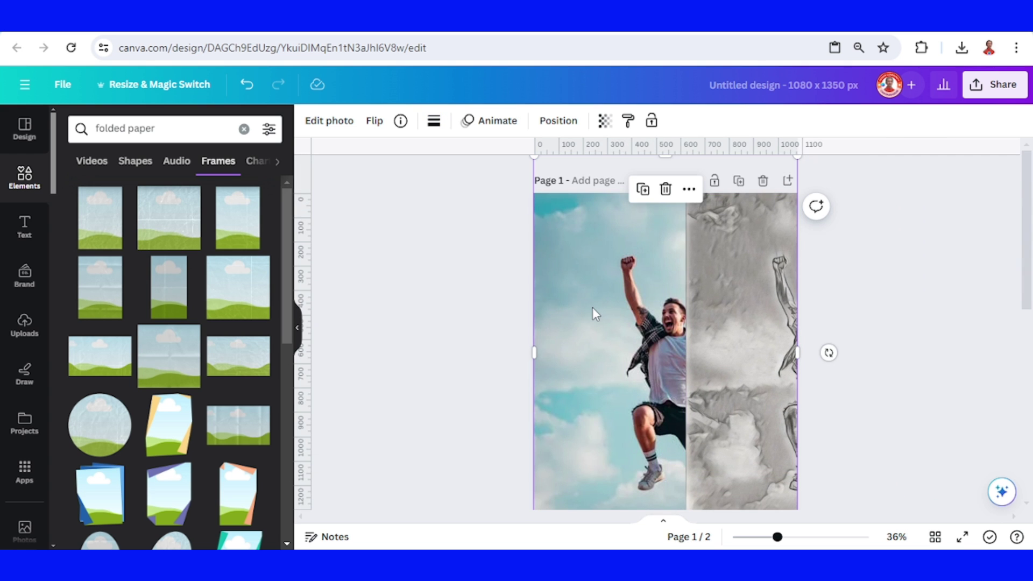
{"action": "right_click", "coordinate": [594, 316]}
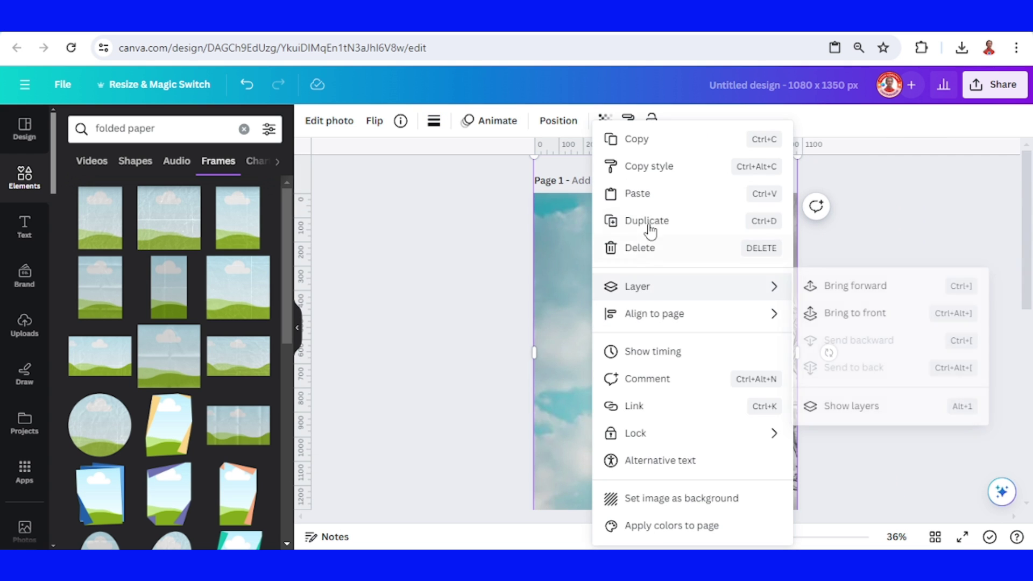
{"action": "left_click", "coordinate": [648, 138]}
Step: Paste the colour photo onto page 2 and strip its sky with BG Remover
{"action": "scroll", "coordinate": [647, 398], "scroll_direction": "down", "scroll_amount": 5}
{"action": "key", "text": "ctrl+v"}
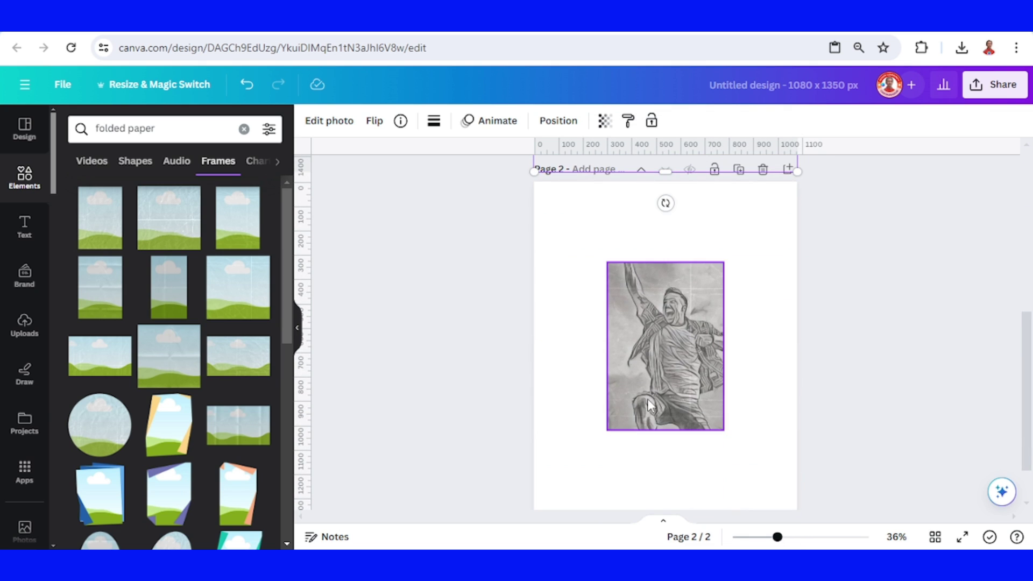
{"action": "right_click", "coordinate": [751, 438]}
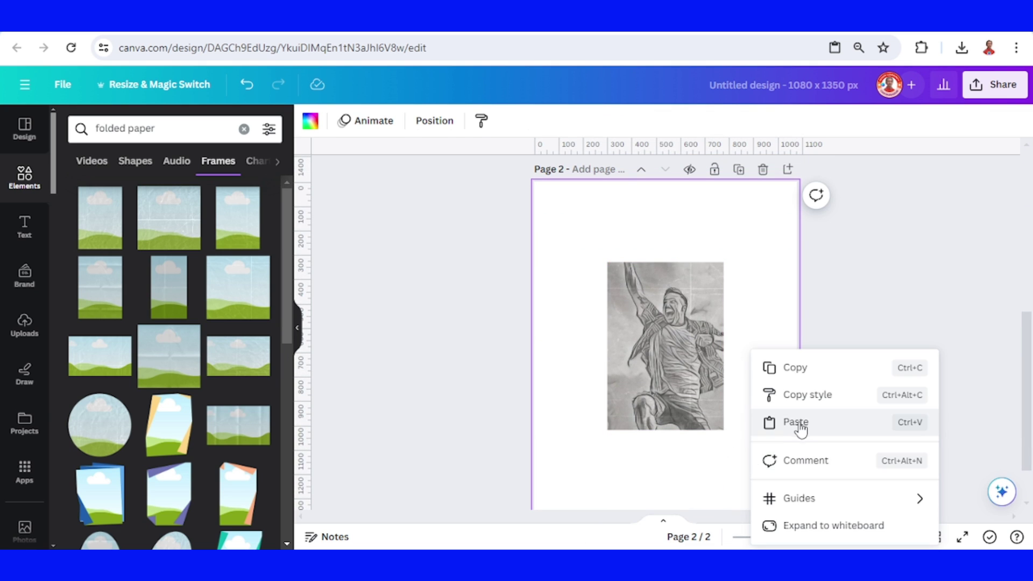
{"action": "left_click", "coordinate": [799, 422]}
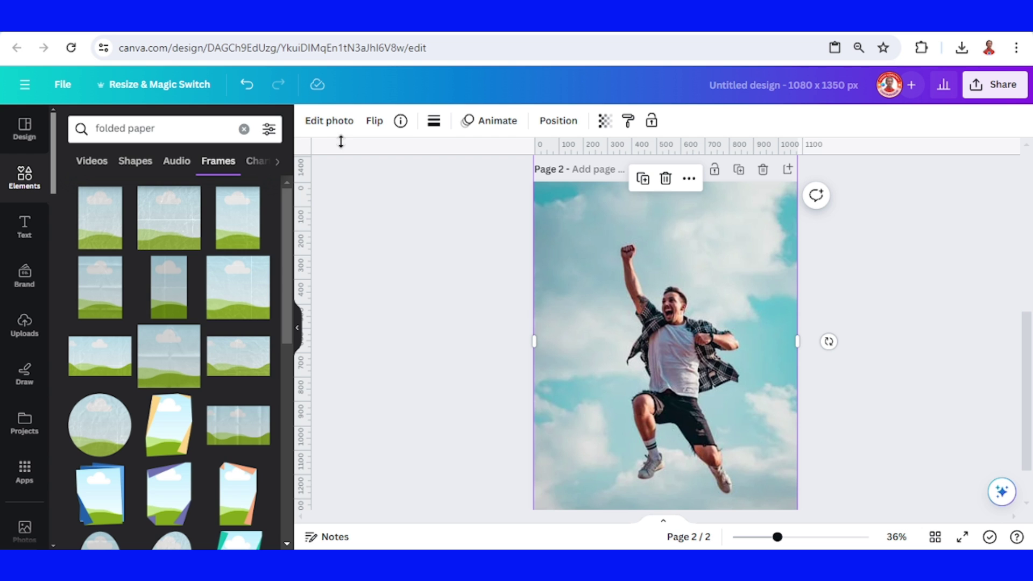
{"action": "left_click", "coordinate": [327, 126]}
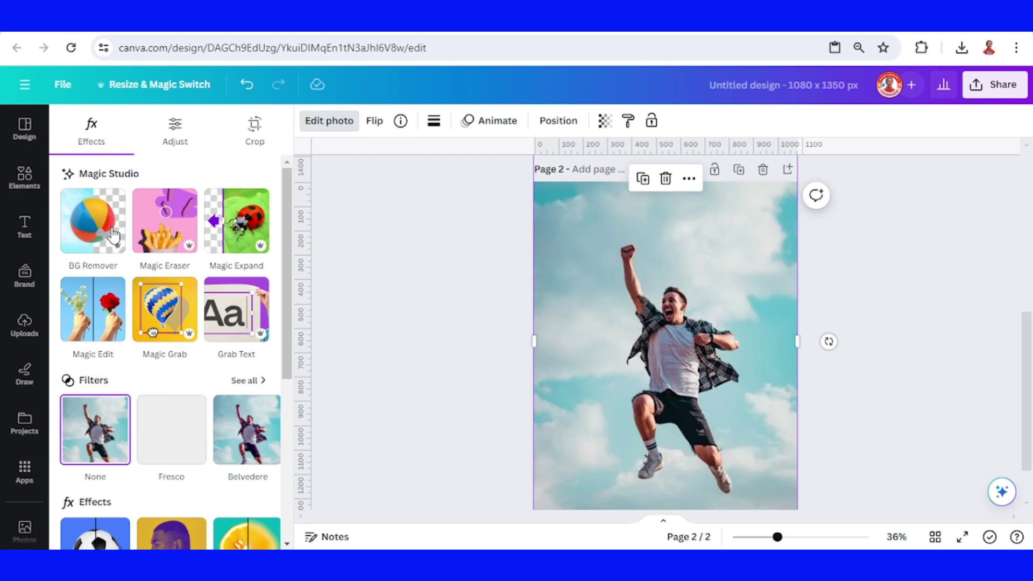
{"action": "left_click", "coordinate": [104, 229]}
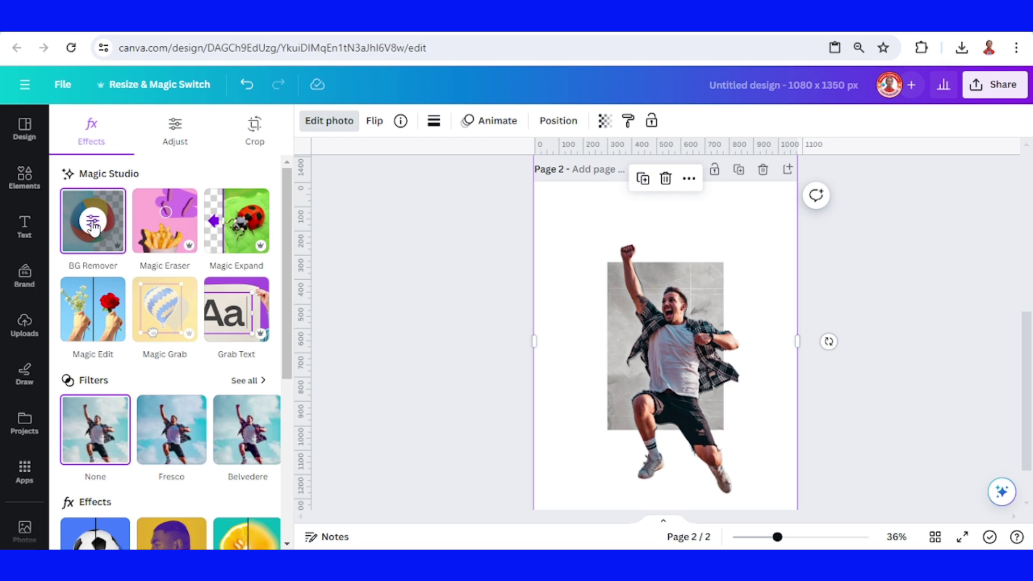
Step: Erase the colour man's right lower leg and shoe with a size-40 erase brush
{"action": "left_click", "coordinate": [94, 223]}
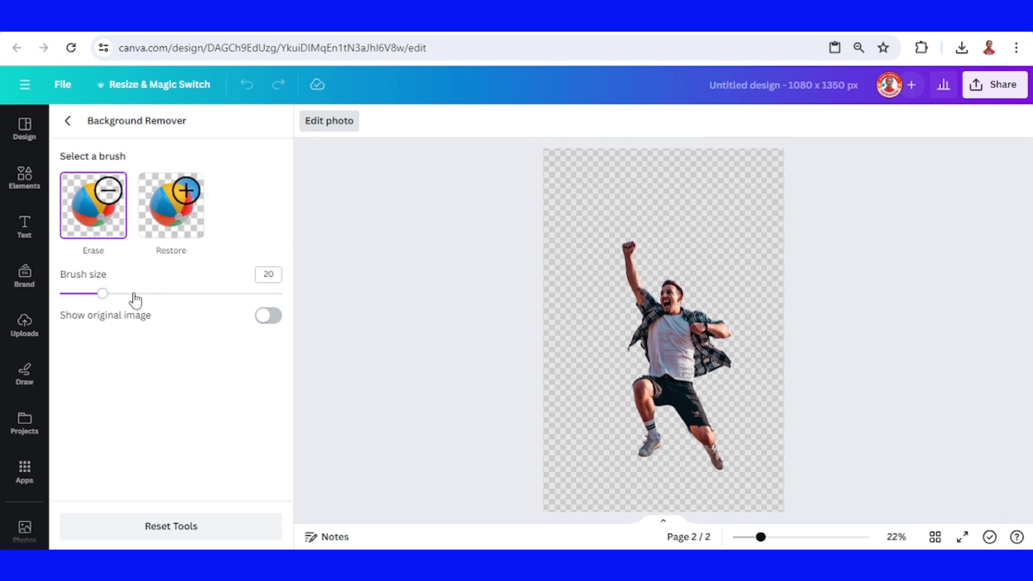
{"action": "left_click", "coordinate": [148, 294]}
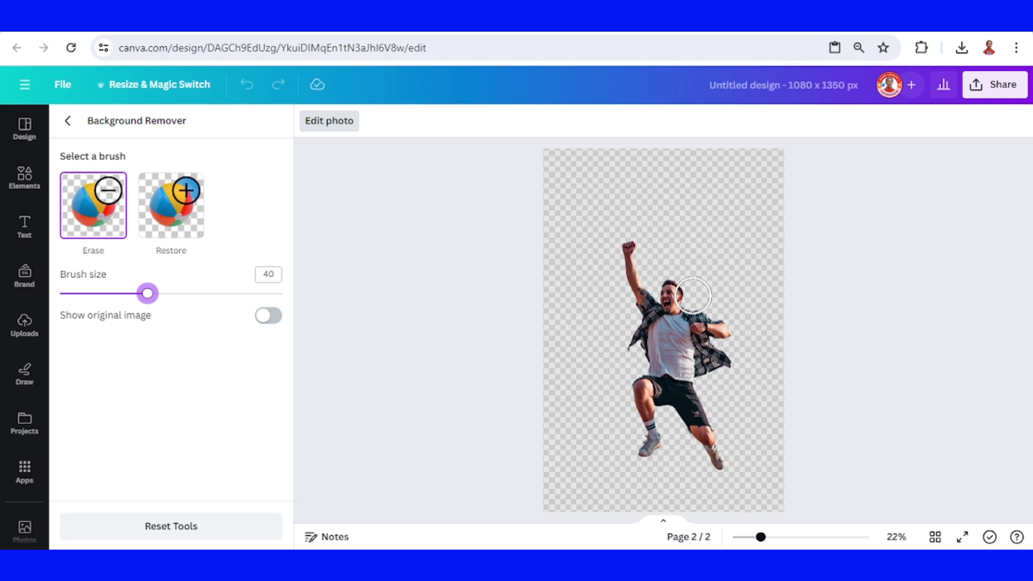
{"action": "mouse_move", "coordinate": [693, 294]}
{"action": "left_mouse_down"}
{"action": "mouse_move", "coordinate": [701, 322]}
{"action": "mouse_move", "coordinate": [693, 323]}
{"action": "mouse_move", "coordinate": [710, 338]}
{"action": "mouse_move", "coordinate": [700, 340]}
{"action": "mouse_move", "coordinate": [722, 325]}
{"action": "mouse_move", "coordinate": [723, 363]}
{"action": "mouse_move", "coordinate": [685, 365]}
{"action": "mouse_move", "coordinate": [695, 357]}
{"action": "mouse_move", "coordinate": [707, 372]}
{"action": "mouse_move", "coordinate": [692, 396]}
{"action": "mouse_move", "coordinate": [711, 414]}
{"action": "mouse_move", "coordinate": [693, 411]}
{"action": "mouse_move", "coordinate": [716, 463]}
{"action": "left_mouse_up"}
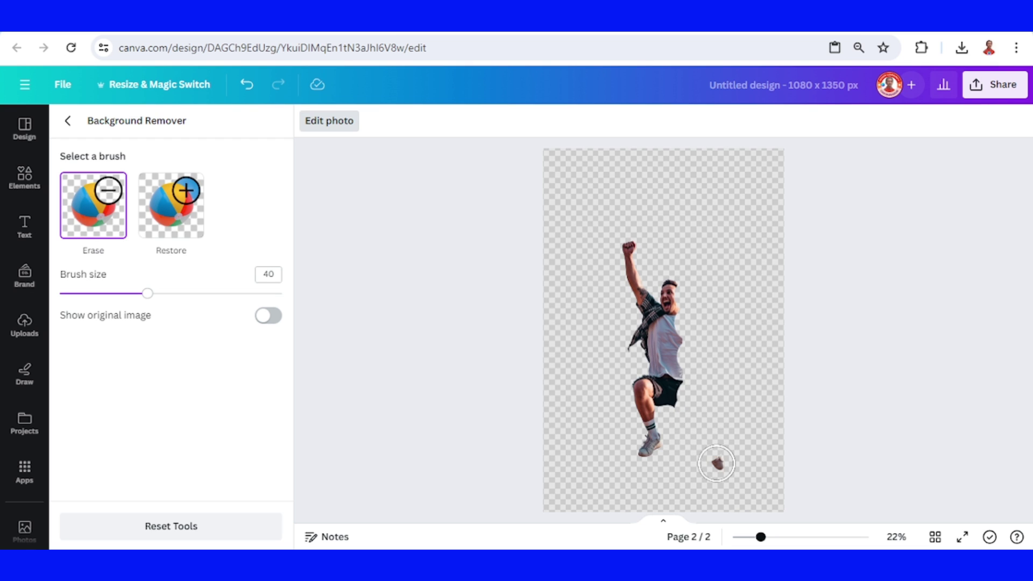
{"action": "left_click", "coordinate": [333, 123]}
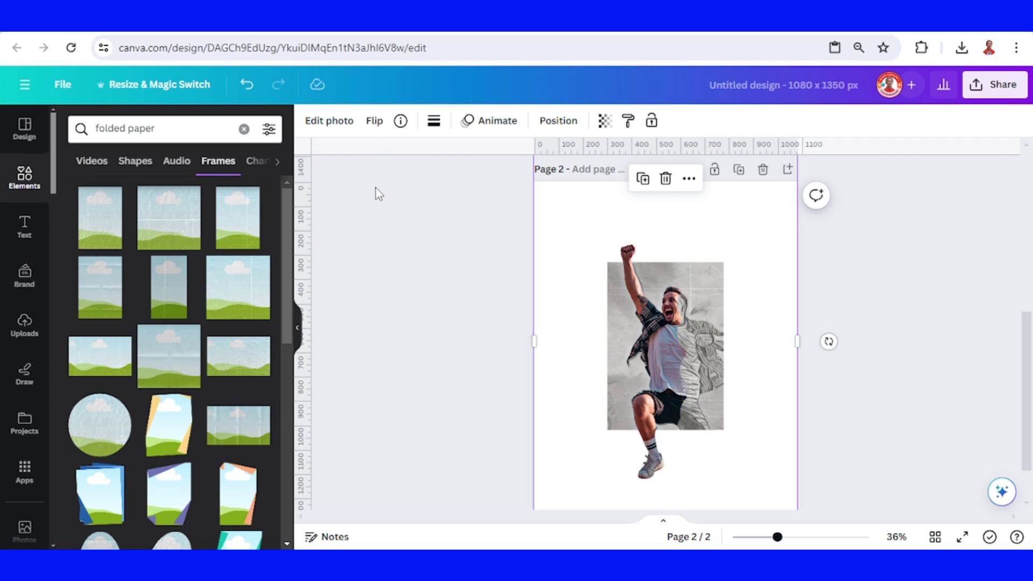
Step: Brush a blur effect along the cut-out's erased right edge to blend it into the sketch
{"action": "left_click", "coordinate": [330, 126]}
{"action": "scroll", "coordinate": [178, 323], "scroll_direction": "down", "scroll_amount": 3}
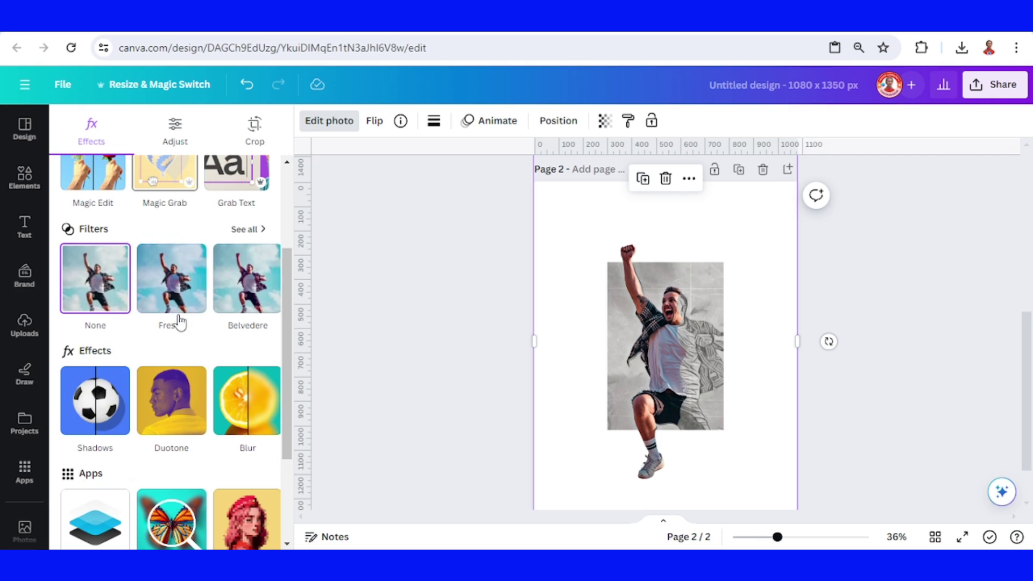
{"action": "left_click", "coordinate": [237, 402]}
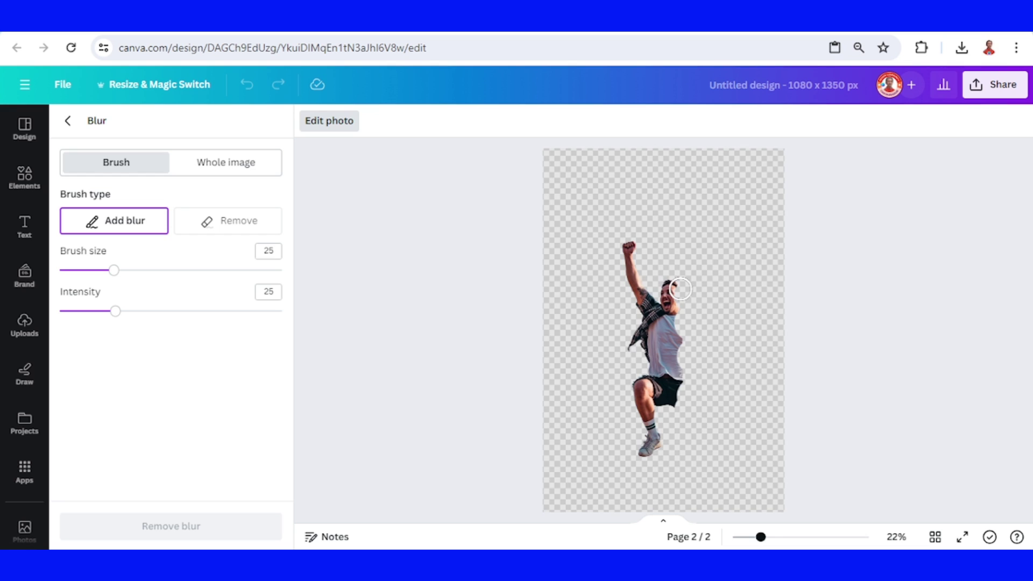
{"action": "left_click_drag", "start_coordinate": [681, 289], "coordinate": [679, 412]}
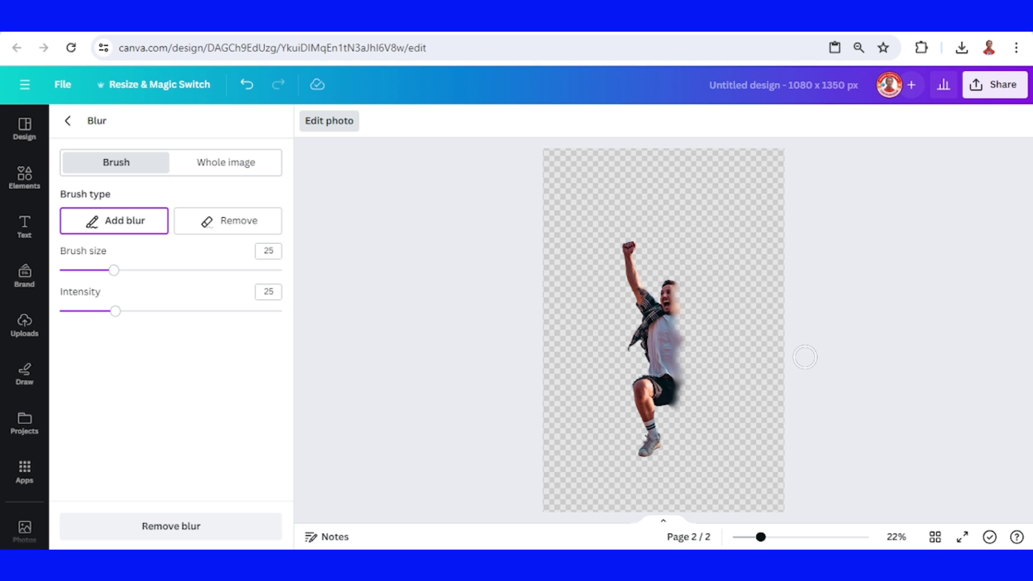
{"action": "left_click", "coordinate": [334, 125]}
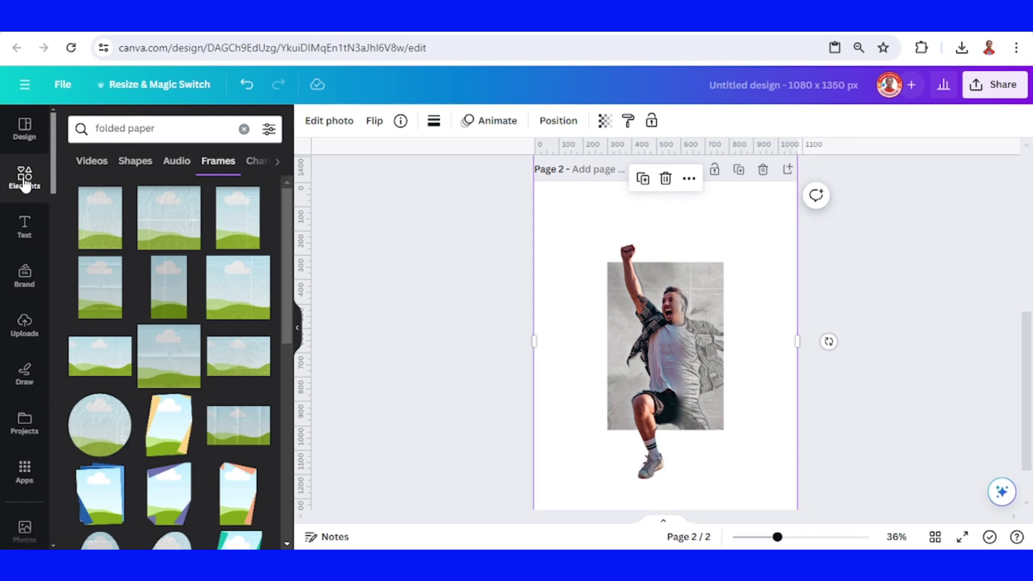
Step: Add the wooden desk photo from Recently used and set it as page 2's background
{"action": "left_click", "coordinate": [25, 177]}
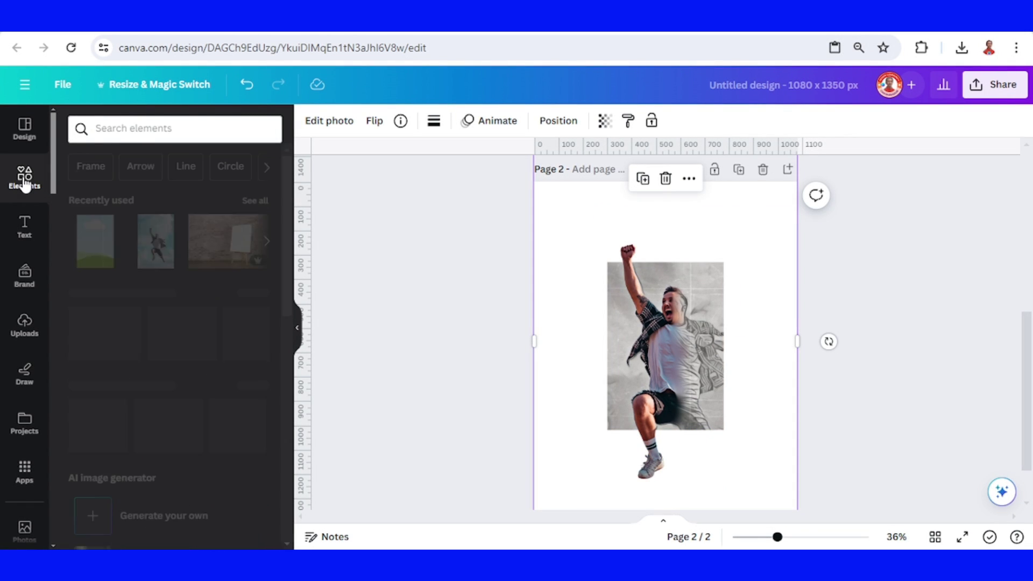
{"action": "left_click", "coordinate": [256, 200]}
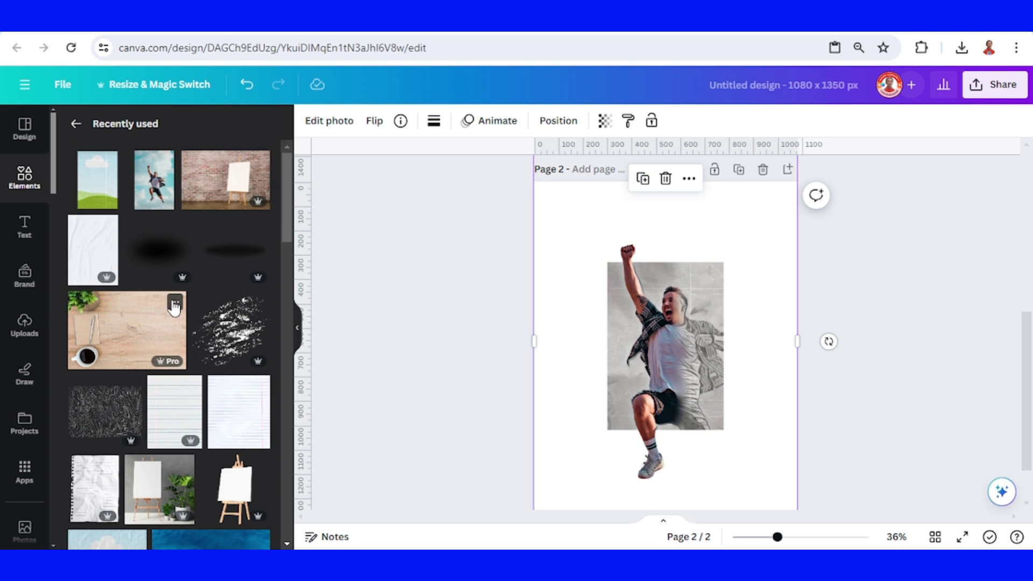
{"action": "left_click", "coordinate": [174, 303]}
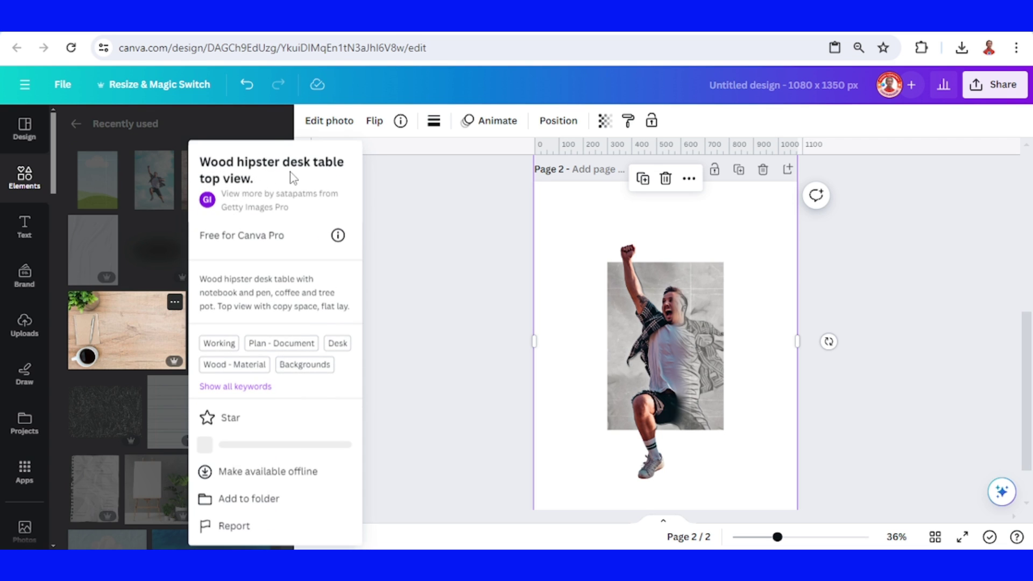
{"action": "left_click", "coordinate": [133, 328]}
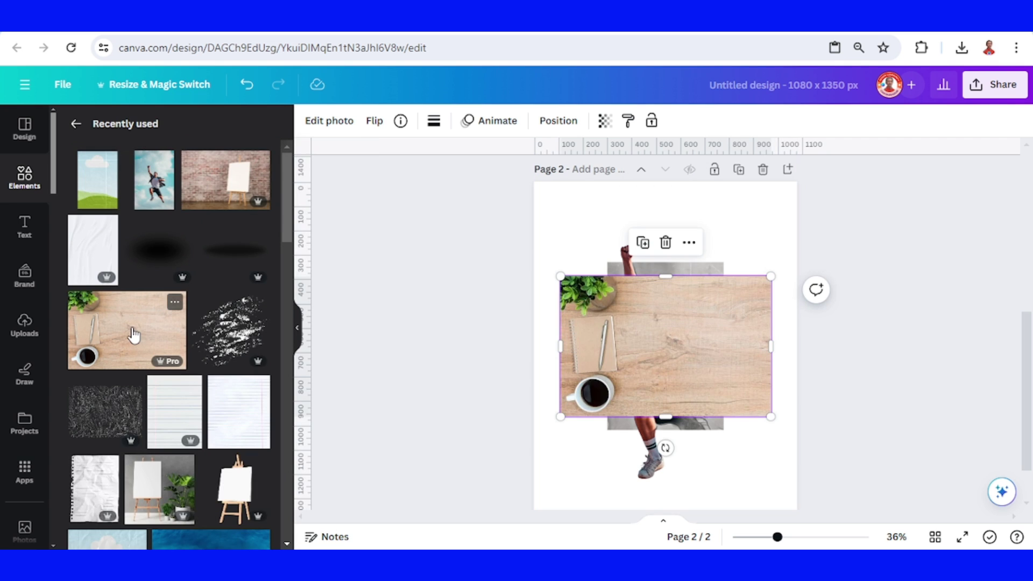
{"action": "right_click", "coordinate": [694, 327]}
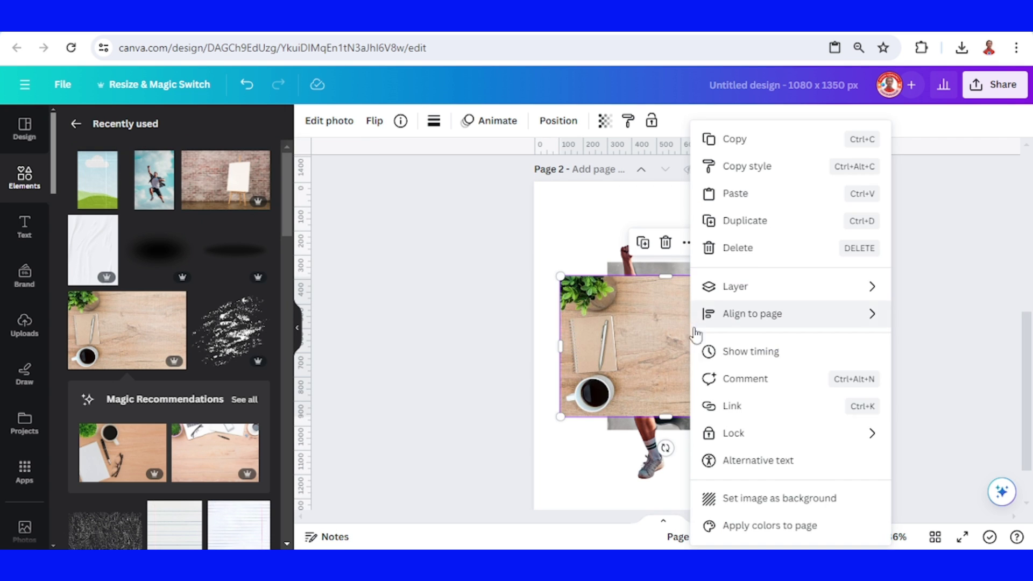
{"action": "left_click", "coordinate": [789, 499]}
{"action": "scroll", "coordinate": [807, 484], "scroll_direction": "down", "scroll_amount": 2}
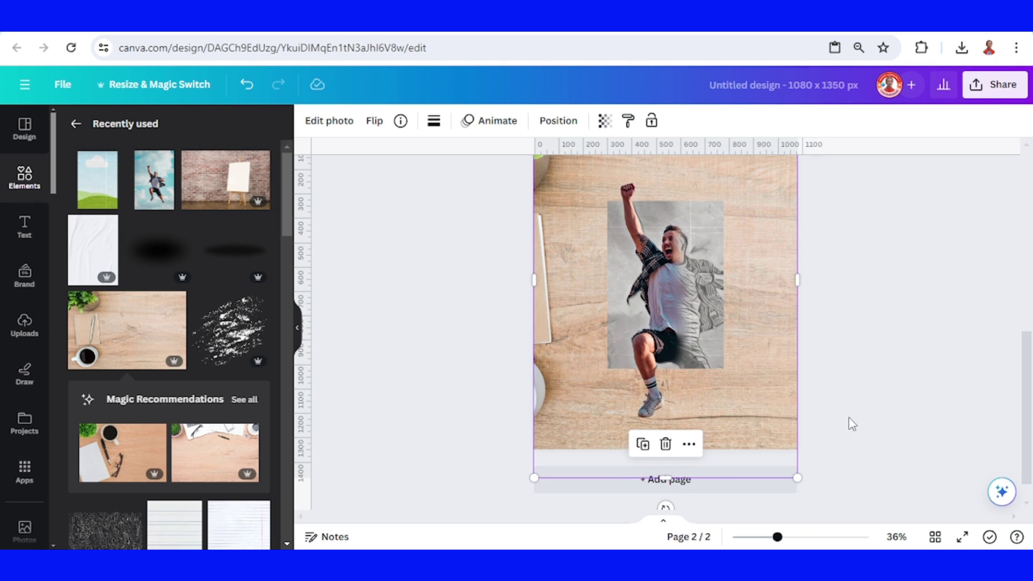
{"action": "left_click_drag", "start_coordinate": [666, 479], "coordinate": [666, 429]}
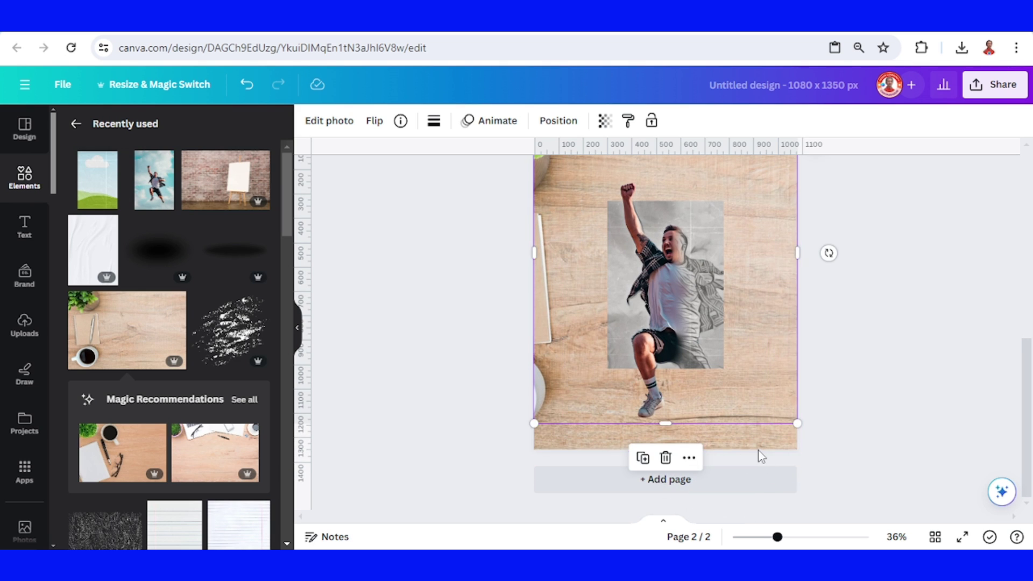
{"action": "left_click", "coordinate": [768, 451]}
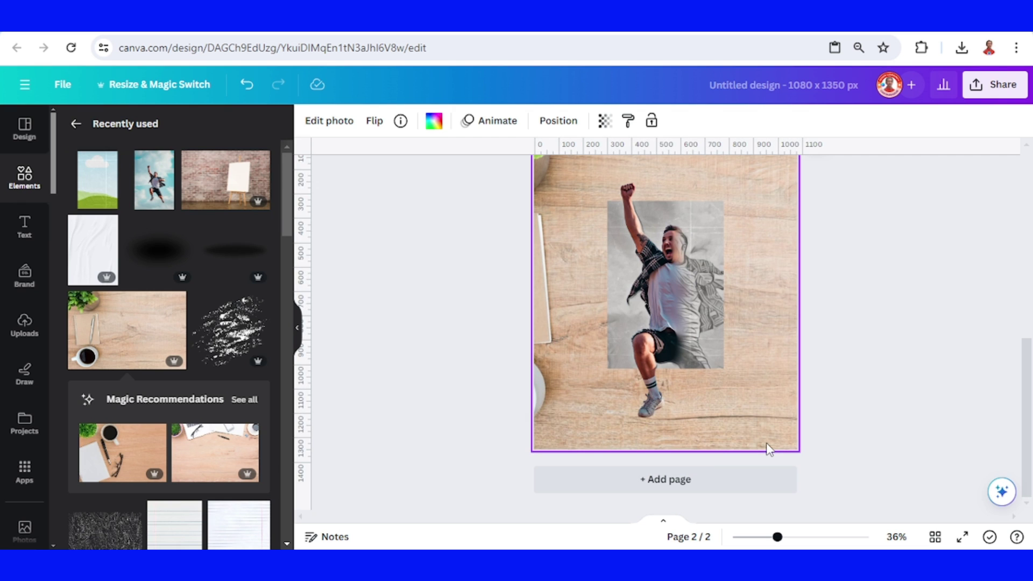
Step: Recrop the desk background so the notebook, pen and coffee mug show on the left
{"action": "double_click", "coordinate": [765, 439]}
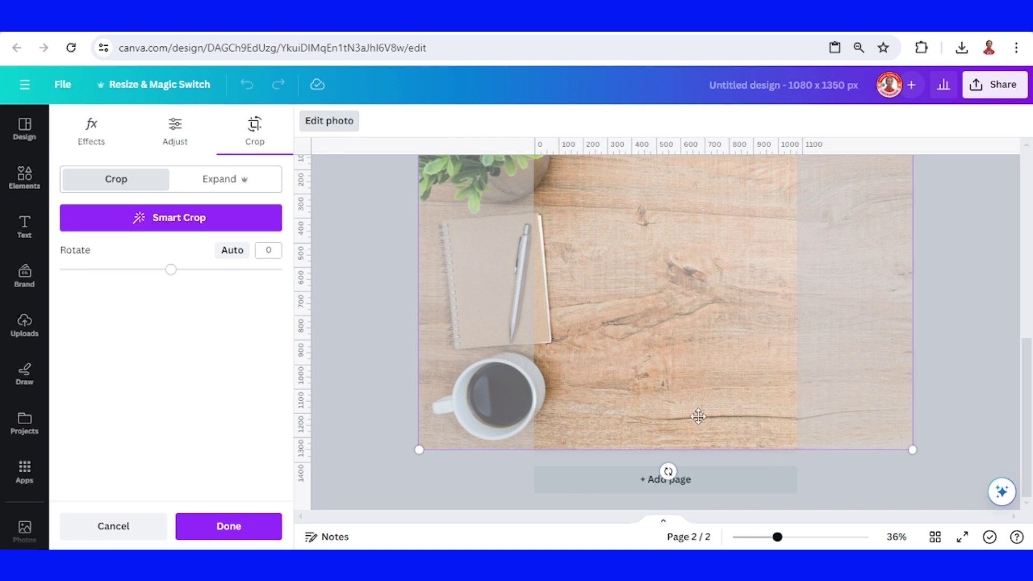
{"action": "left_click_drag", "start_coordinate": [681, 402], "coordinate": [727, 402]}
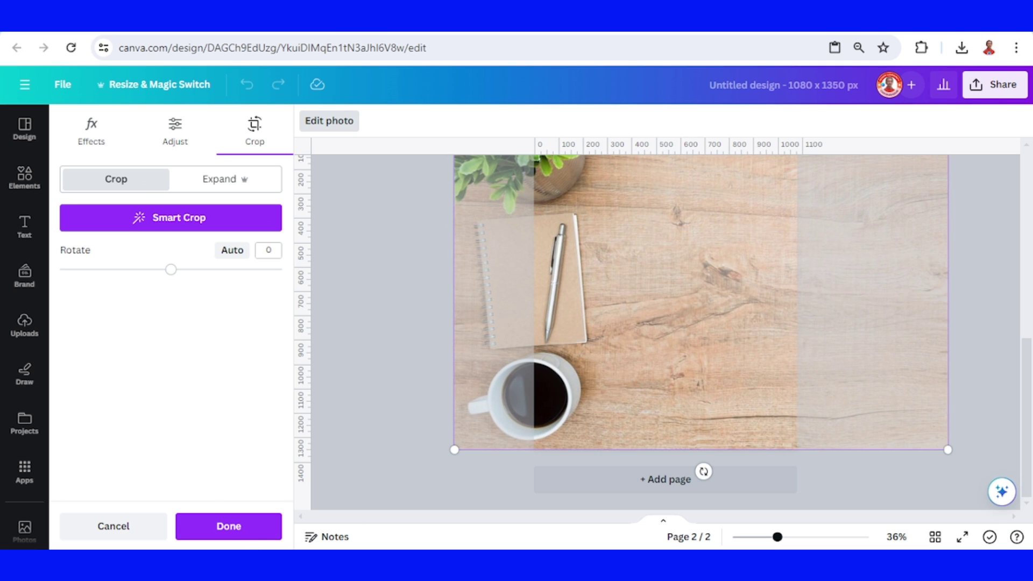
{"action": "left_click", "coordinate": [251, 533]}
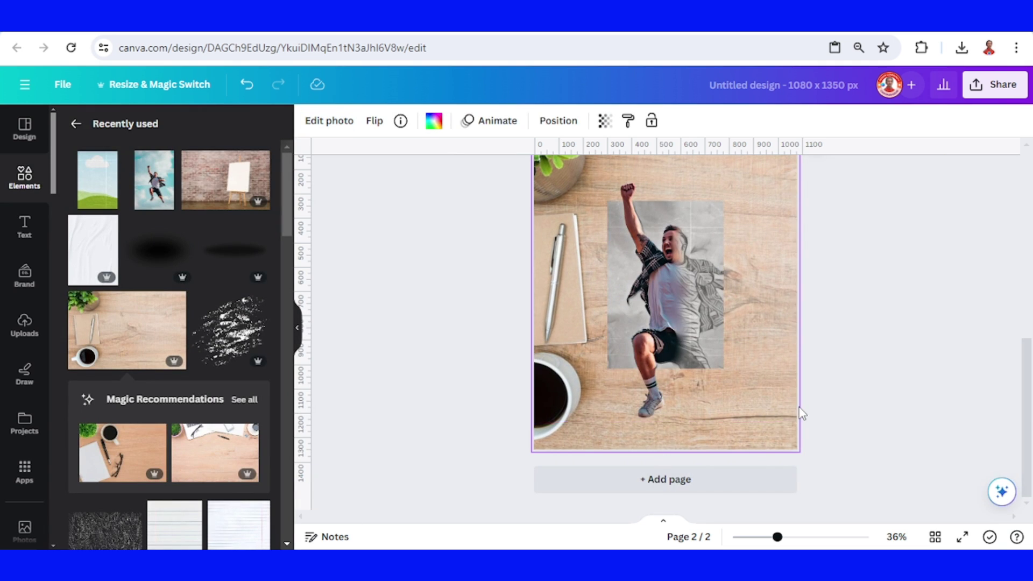
Step: Select both man images together and nudge them slightly to the right
{"action": "left_click_drag", "start_coordinate": [855, 417], "coordinate": [566, 163]}
{"action": "left_click_drag", "start_coordinate": [676, 282], "coordinate": [695, 282]}
{"action": "left_click", "coordinate": [931, 325]}
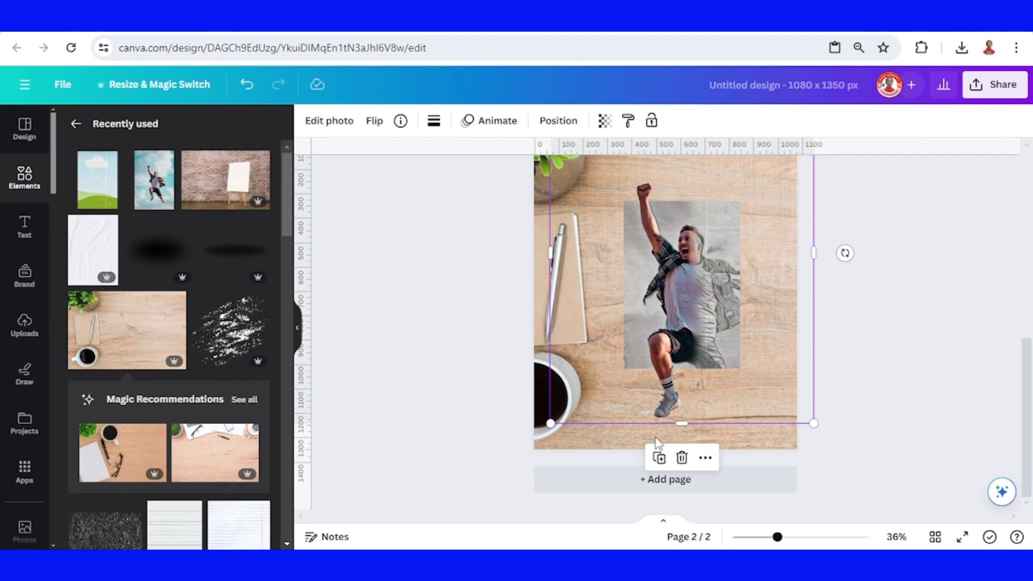
Step: Duplicate the colour man photo and bring up its photo editing tools
{"action": "left_click", "coordinate": [658, 458]}
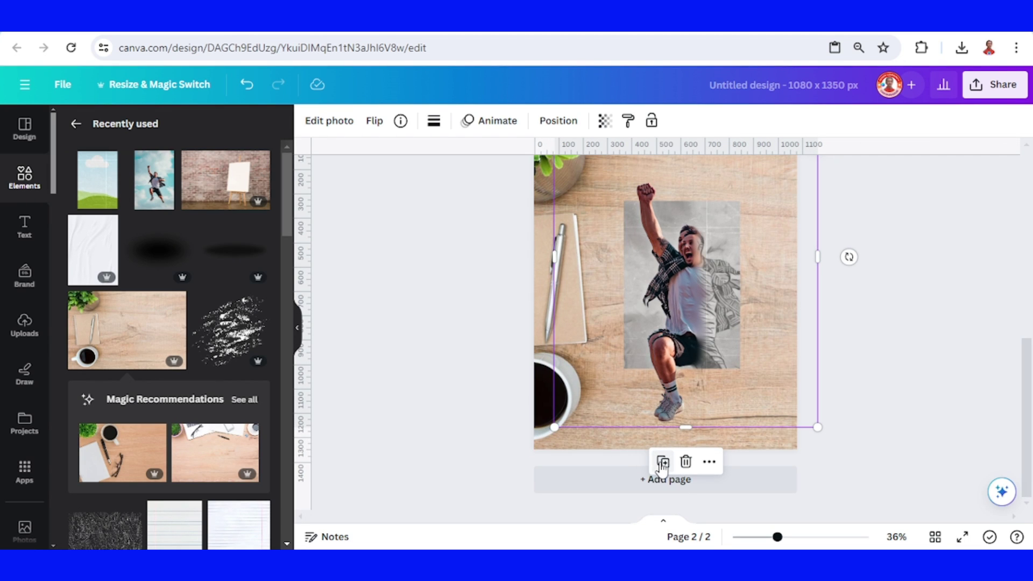
{"action": "left_click", "coordinate": [329, 121]}
{"action": "scroll", "coordinate": [242, 341], "scroll_direction": "down", "scroll_amount": 4}
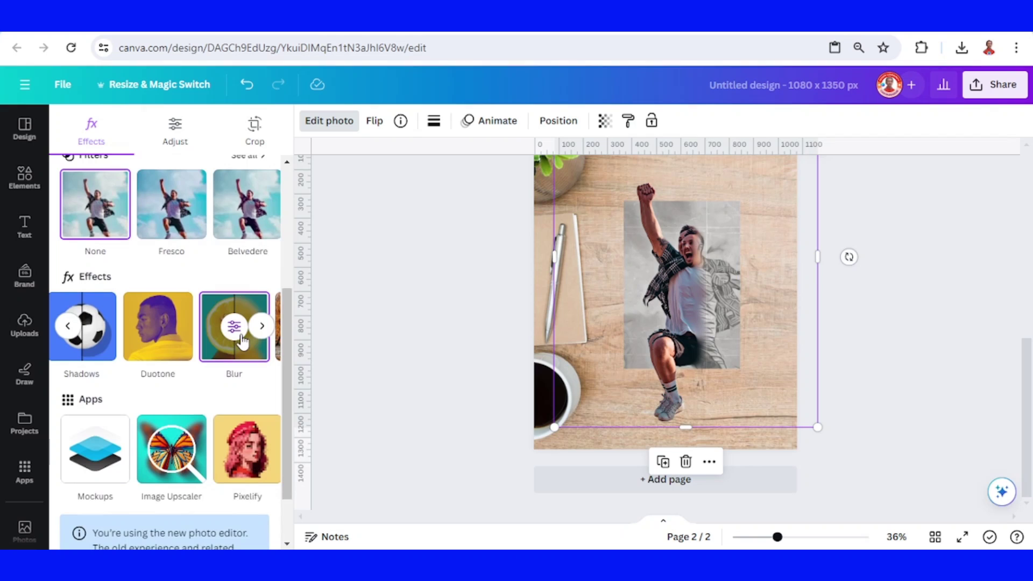
Step: Apply a custom Duotone with both Highlights and Shadows colours set to #000000
{"action": "left_click", "coordinate": [158, 329]}
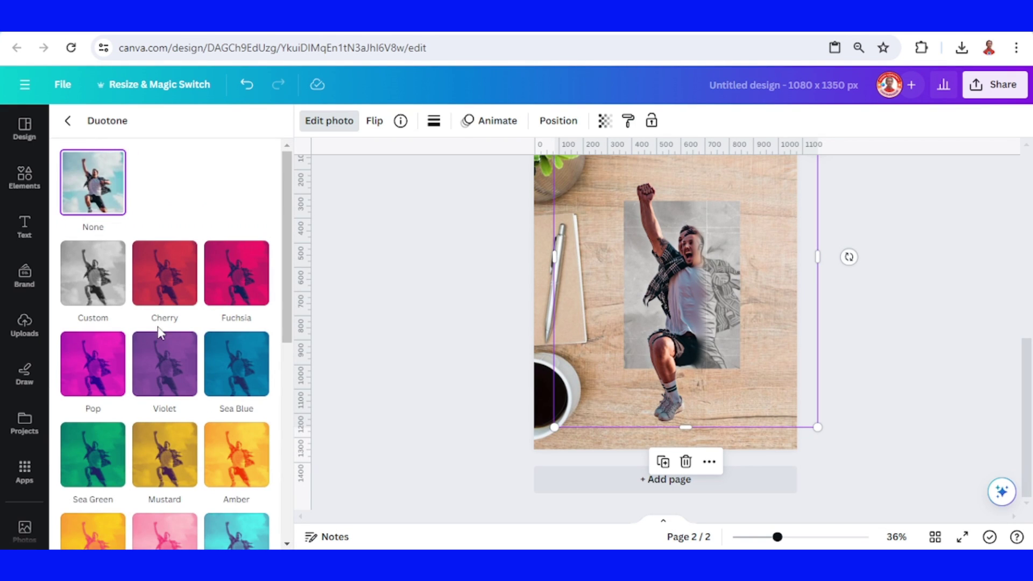
{"action": "left_click", "coordinate": [95, 287]}
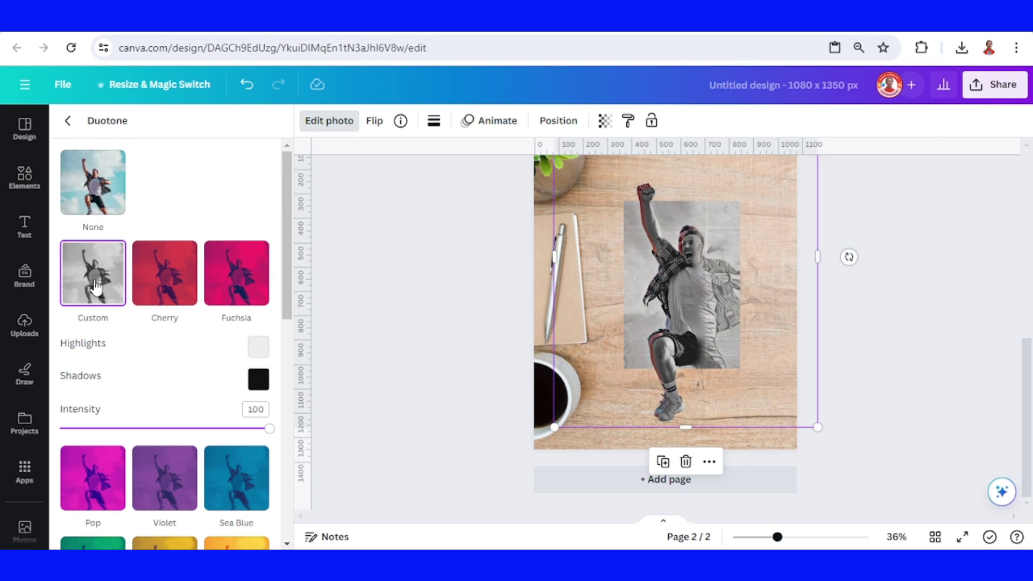
{"action": "left_click", "coordinate": [258, 347]}
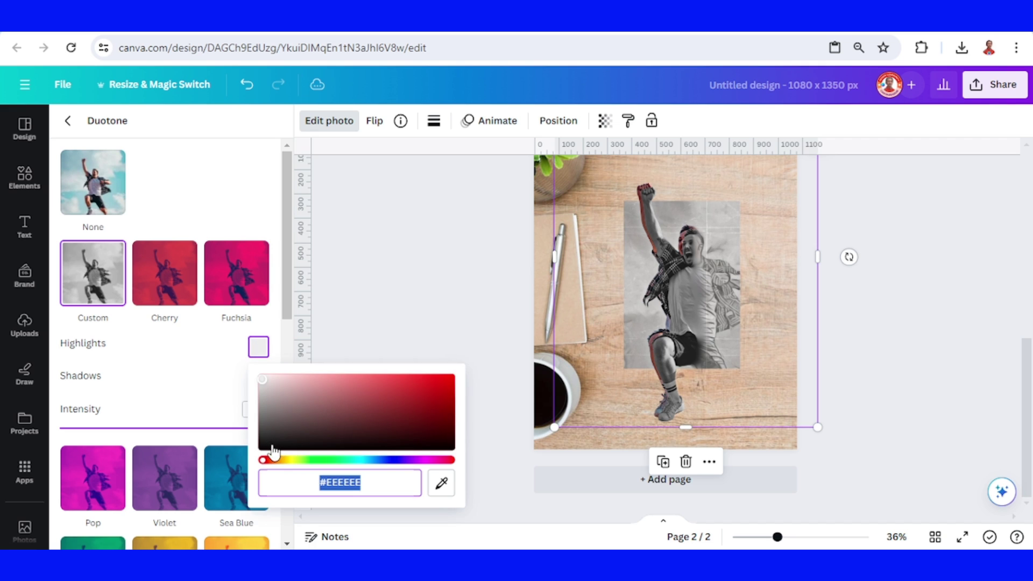
{"action": "left_click_drag", "start_coordinate": [263, 437], "coordinate": [261, 472]}
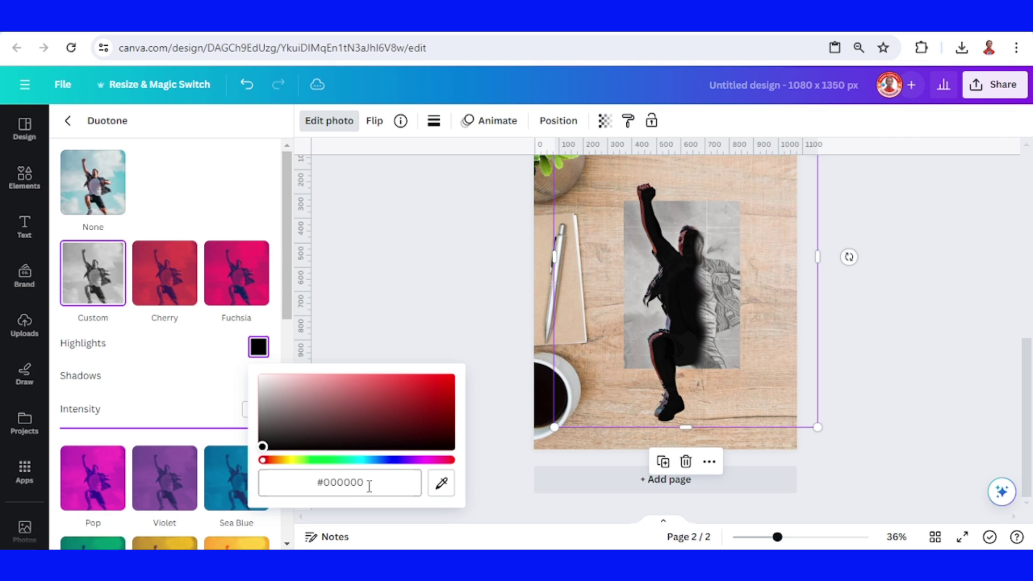
{"action": "left_click", "coordinate": [203, 381]}
{"action": "left_click", "coordinate": [258, 379]}
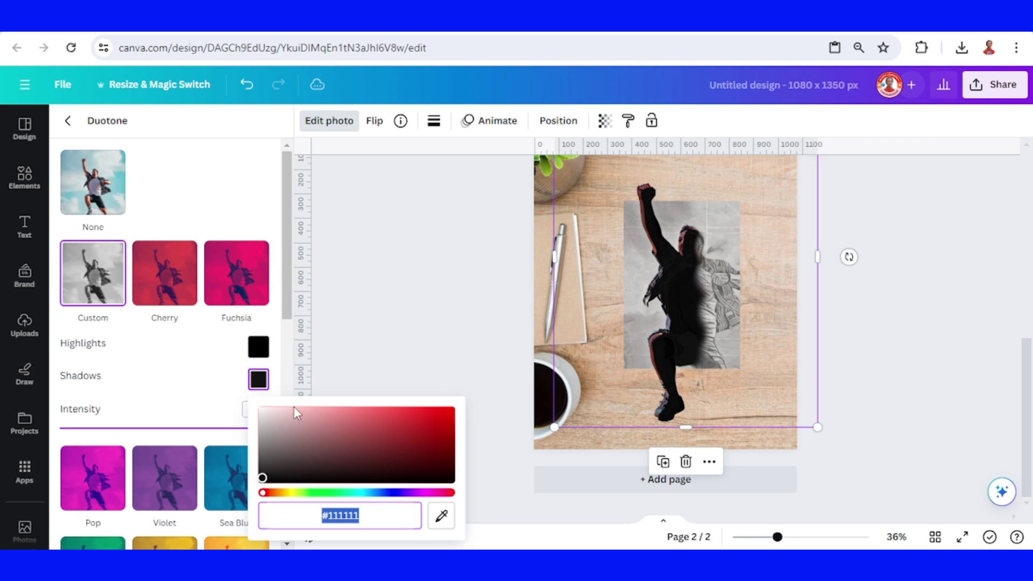
{"action": "left_click_drag", "start_coordinate": [264, 479], "coordinate": [252, 507]}
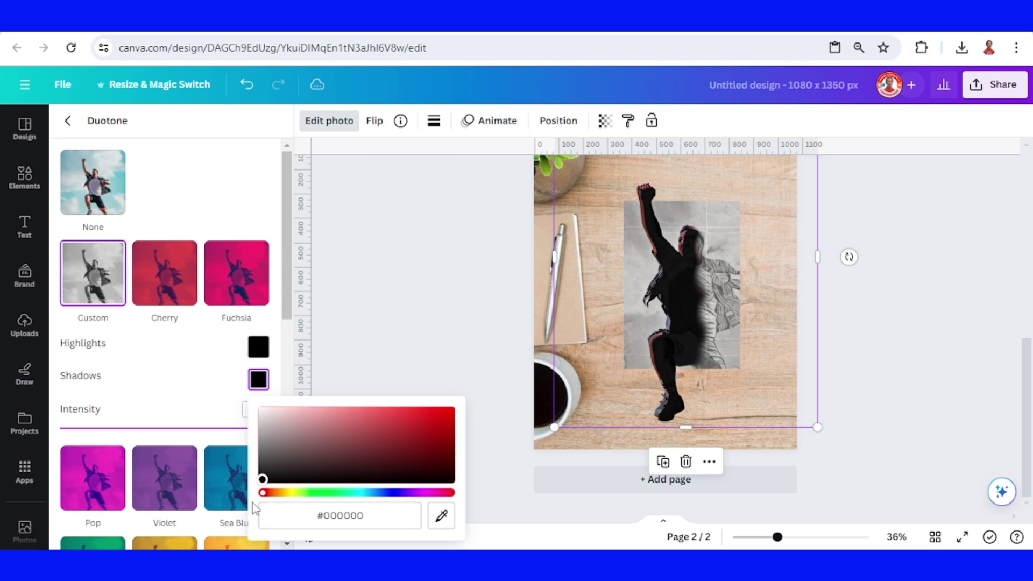
{"action": "left_click", "coordinate": [75, 122]}
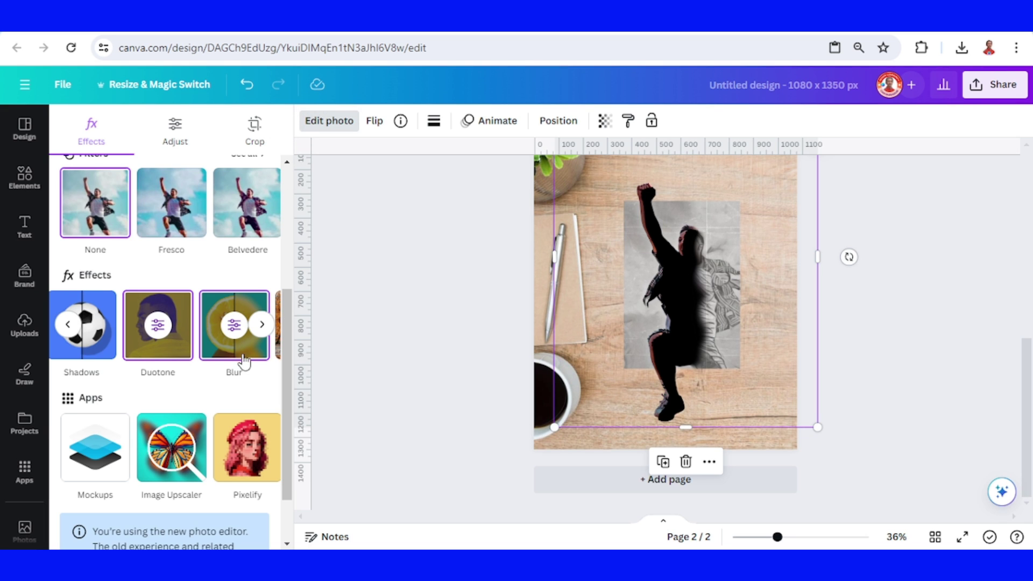
Step: Apply a Whole image Blur at intensity 50 to the black silhouette copy
{"action": "left_click", "coordinate": [234, 325]}
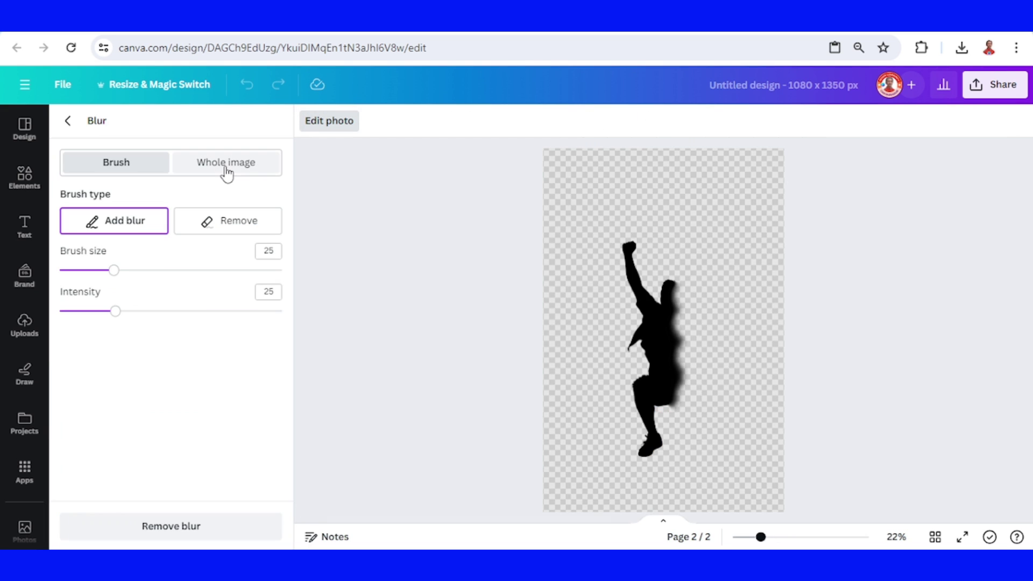
{"action": "left_click", "coordinate": [227, 168]}
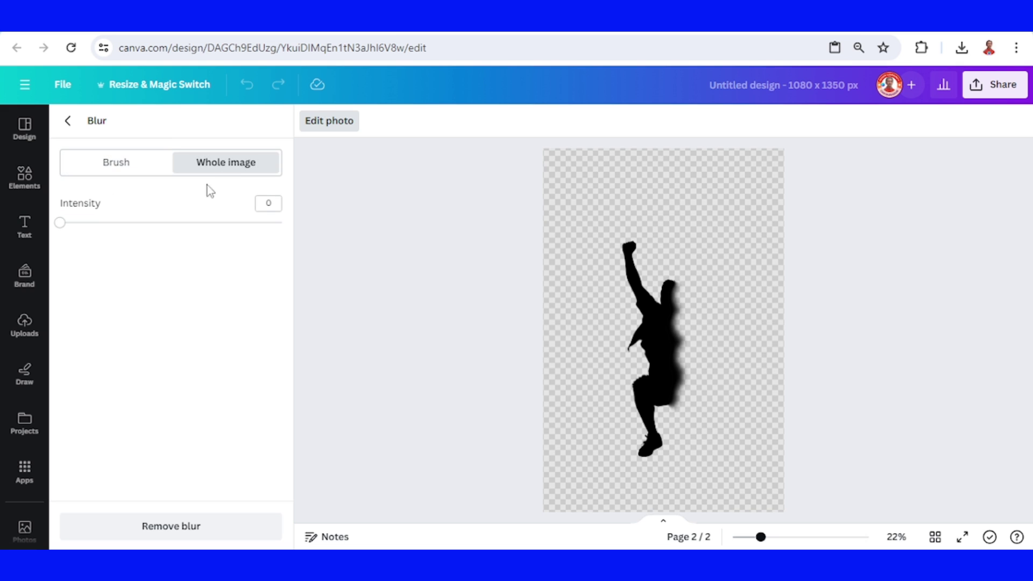
{"action": "left_click", "coordinate": [271, 203]}
{"action": "key", "text": "Return"}
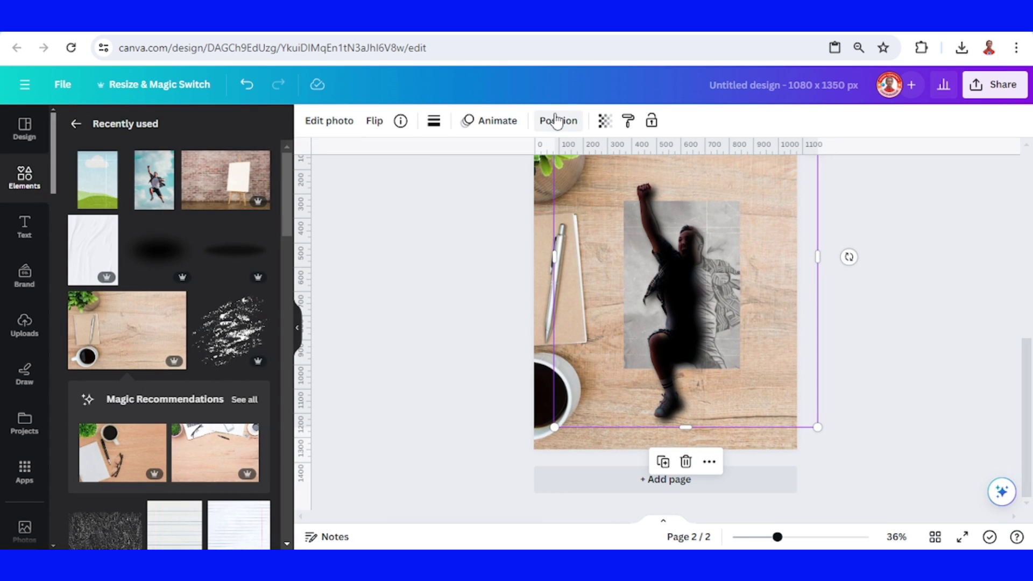
Step: Layer the colour man above the blurred silhouette, then shift the silhouette slightly left
{"action": "left_click", "coordinate": [557, 121]}
{"action": "left_click", "coordinate": [233, 129]}
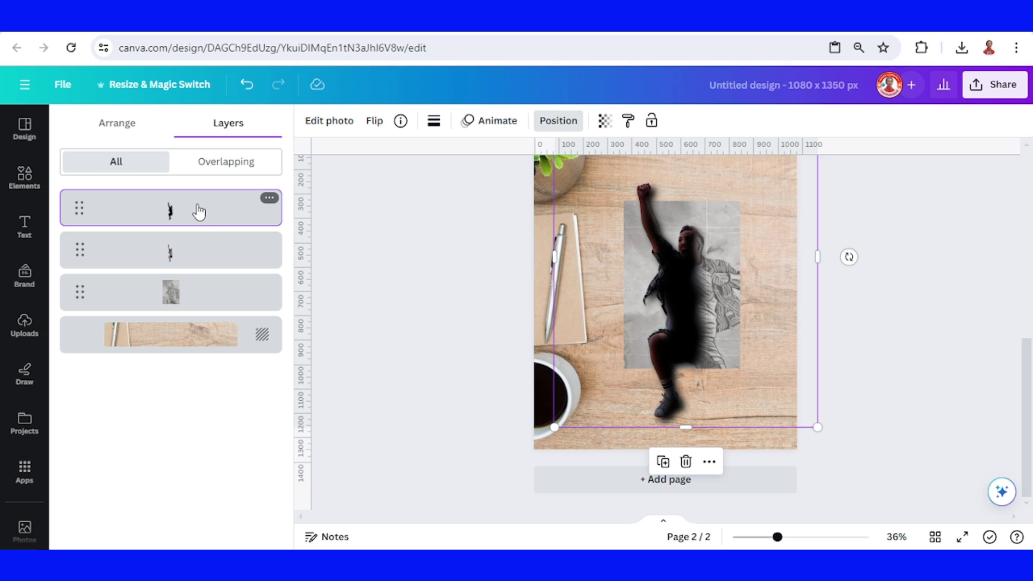
{"action": "left_click_drag", "start_coordinate": [199, 211], "coordinate": [197, 260]}
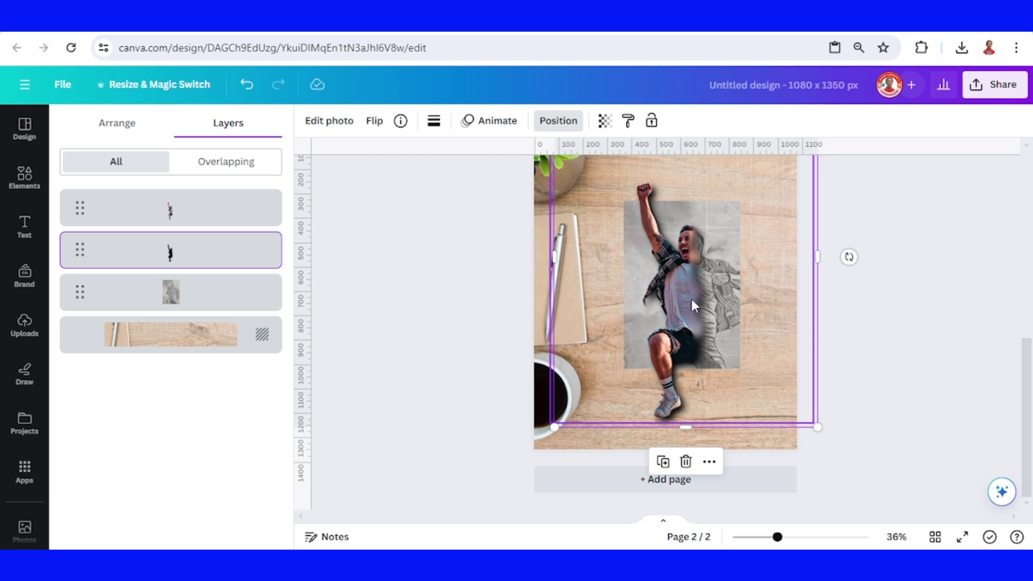
{"action": "left_click_drag", "start_coordinate": [690, 299], "coordinate": [676, 298]}
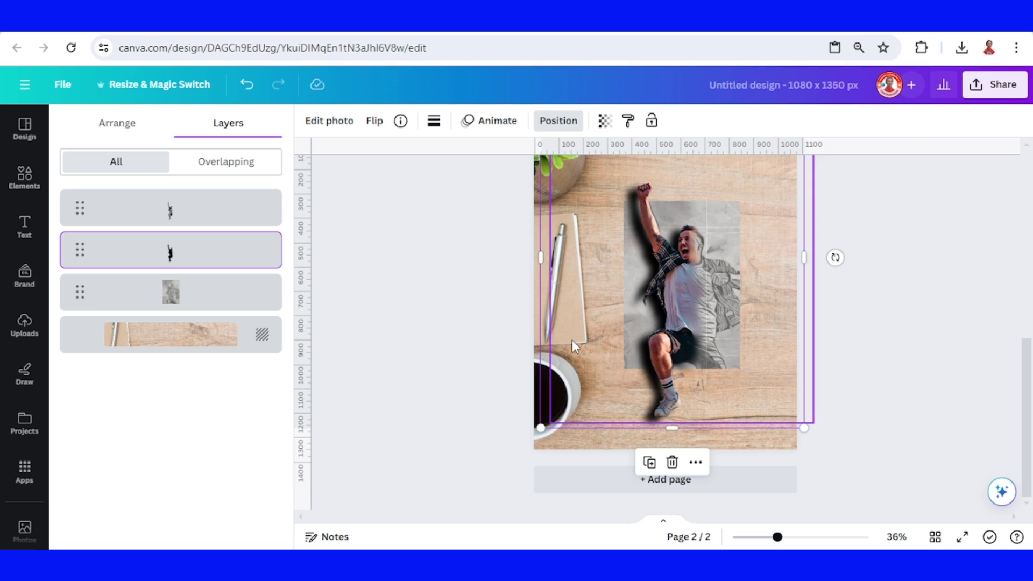
Step: Search Elements for 'shadow' and add a soft shadow graphic to the page
{"action": "left_click", "coordinate": [24, 175]}
{"action": "left_click", "coordinate": [134, 129]}
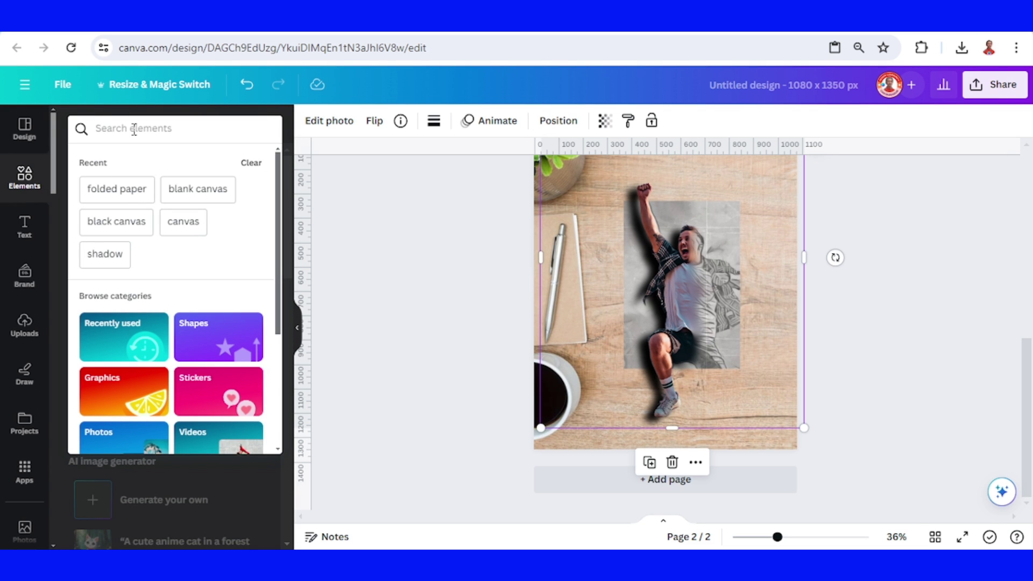
{"action": "left_click", "coordinate": [104, 255]}
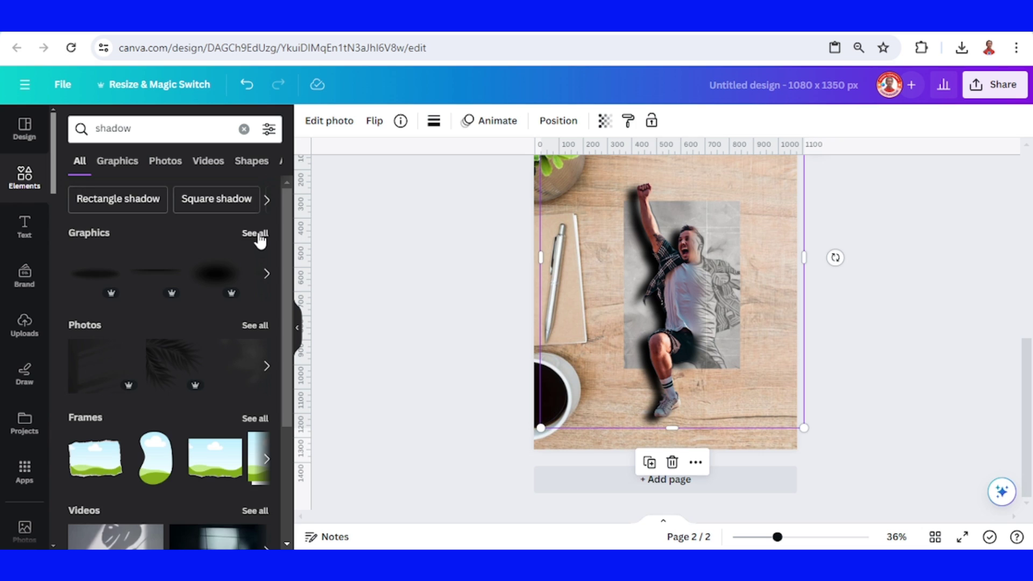
{"action": "left_click", "coordinate": [257, 235]}
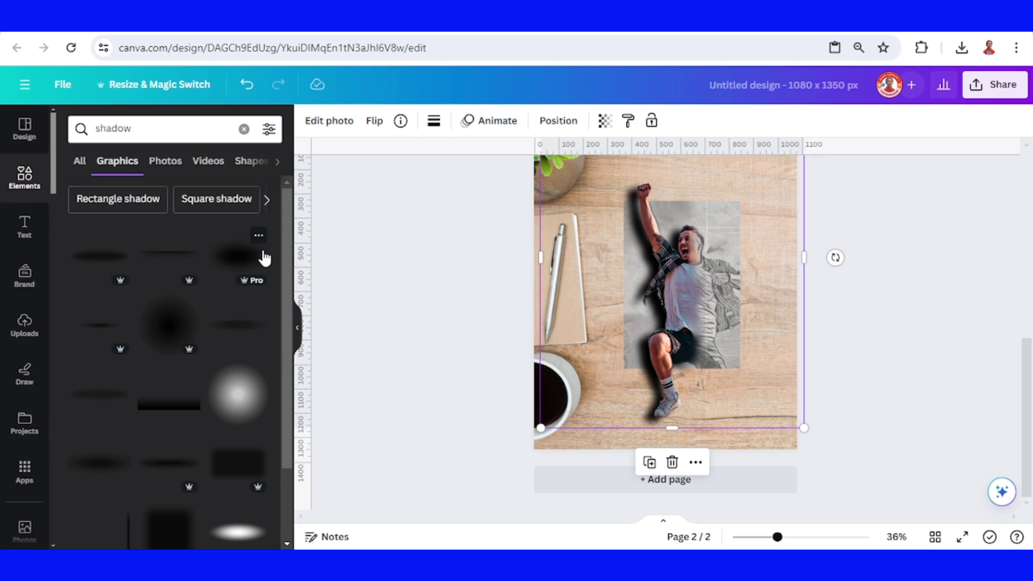
{"action": "scroll", "coordinate": [234, 244], "scroll_direction": "down", "scroll_amount": 4}
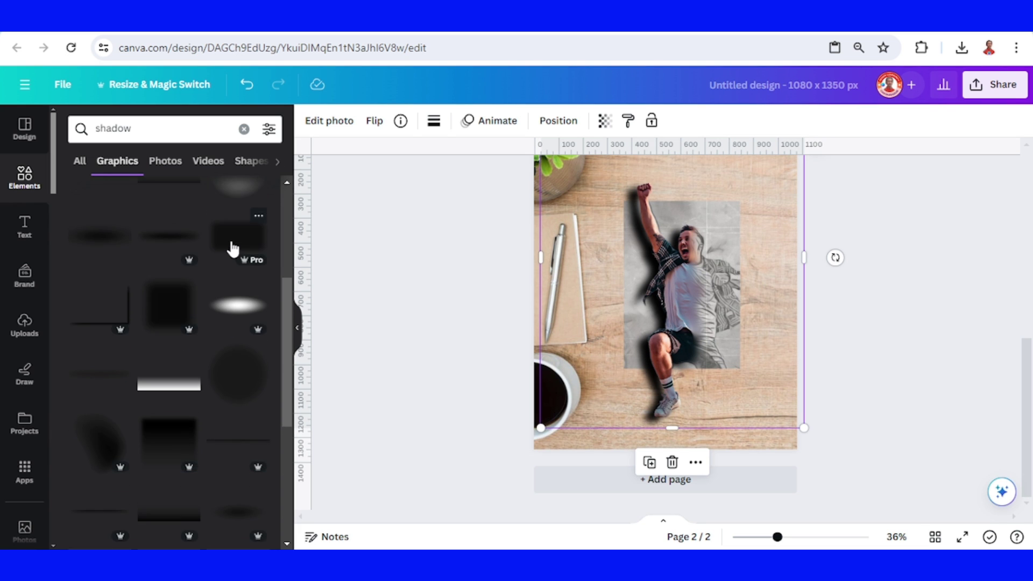
{"action": "scroll", "coordinate": [231, 247], "scroll_direction": "down", "scroll_amount": 5}
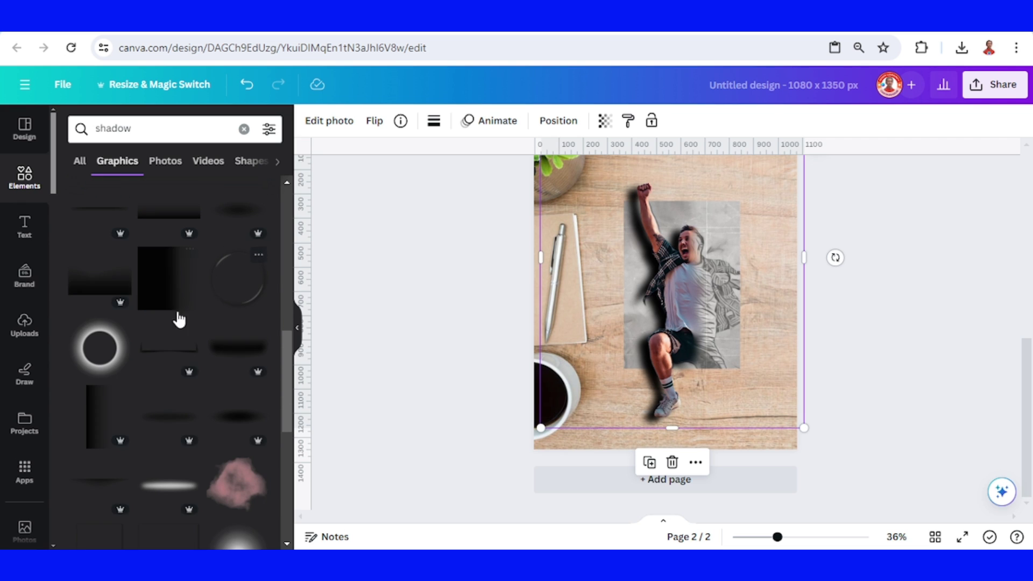
{"action": "left_click", "coordinate": [162, 349]}
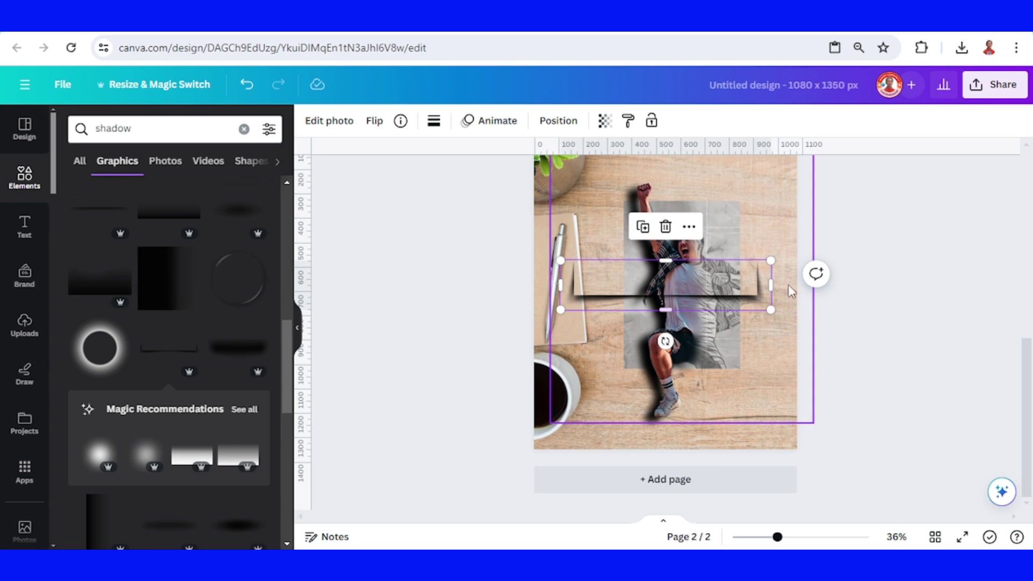
Step: Shrink the shadow graphic and stretch it along the paper's bottom edge behind the legs
{"action": "left_click_drag", "start_coordinate": [770, 260], "coordinate": [670, 371]}
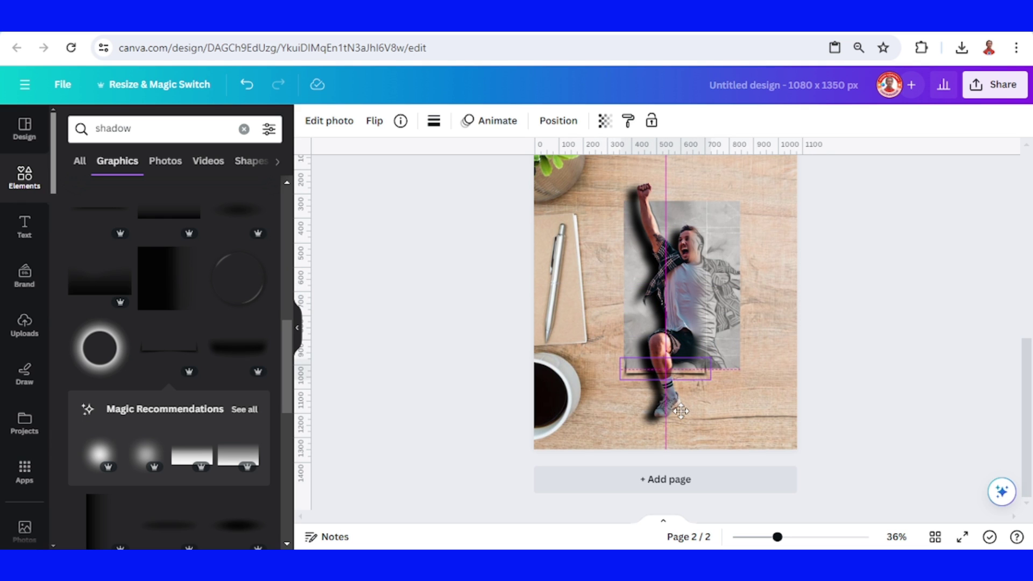
{"action": "left_click_drag", "start_coordinate": [678, 411], "coordinate": [677, 408]}
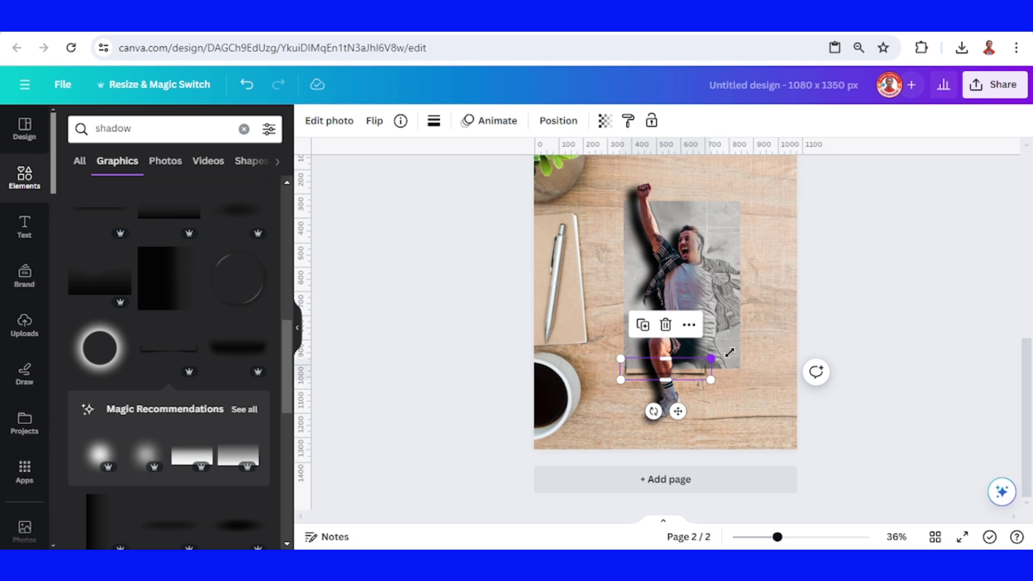
{"action": "left_click_drag", "start_coordinate": [710, 357], "coordinate": [751, 347]}
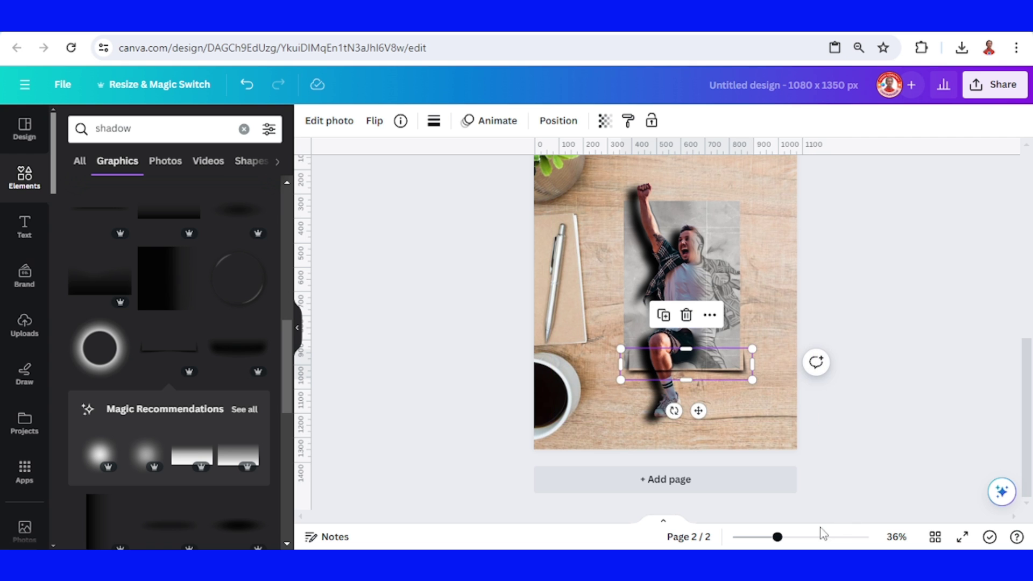
{"action": "scroll", "coordinate": [871, 449], "scroll_direction": "up", "scroll_amount": 5}
{"action": "scroll", "coordinate": [878, 433], "scroll_direction": "down", "scroll_amount": 2}
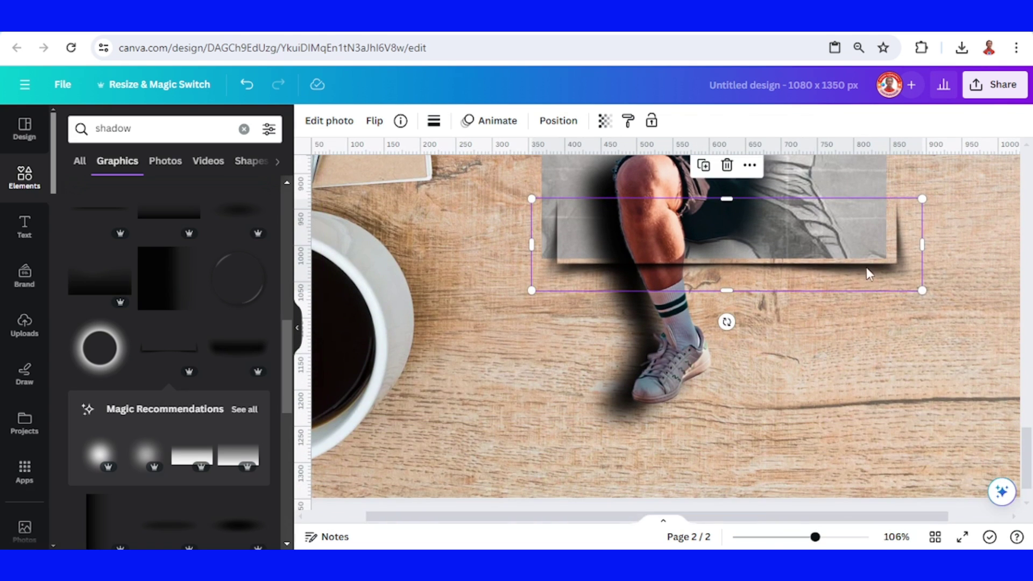
Step: Move the shadow graphic down to fourth in the layer order, behind the paper
{"action": "left_click_drag", "start_coordinate": [867, 270], "coordinate": [854, 264]}
{"action": "left_click", "coordinate": [558, 120]}
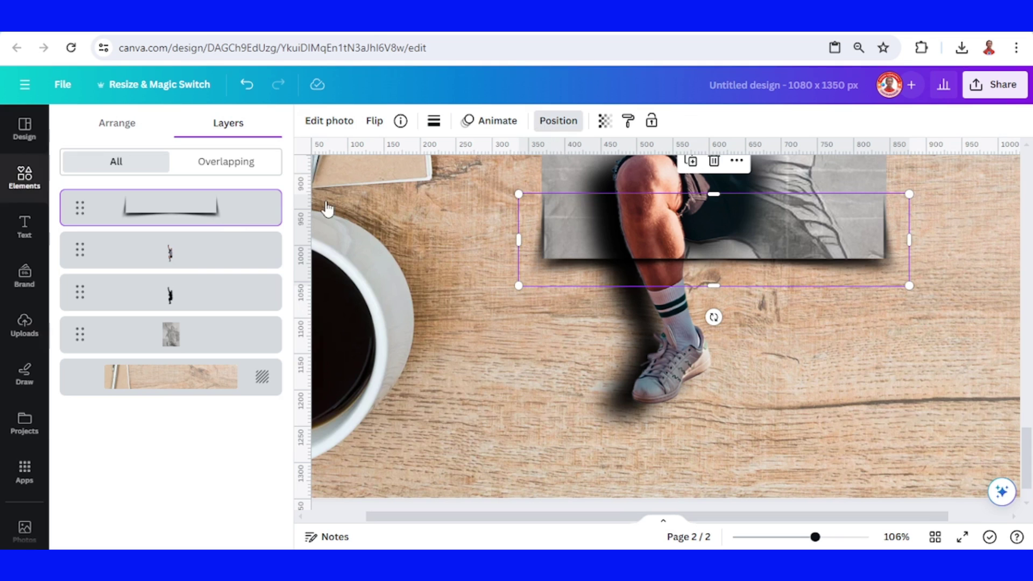
{"action": "left_click_drag", "start_coordinate": [197, 213], "coordinate": [209, 352]}
{"action": "left_click", "coordinate": [779, 538]}
{"action": "left_click", "coordinate": [777, 538]}
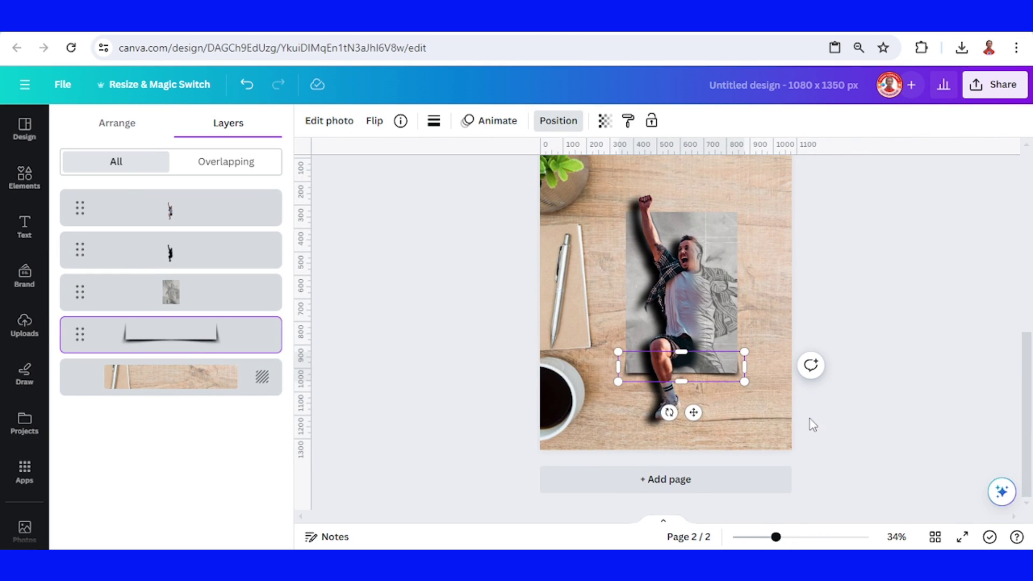
Step: Tilt the paper, silhouette, man and shadow together about 3°, then reposition and enlarge them
{"action": "left_click", "coordinate": [218, 218], "text": "shift"}
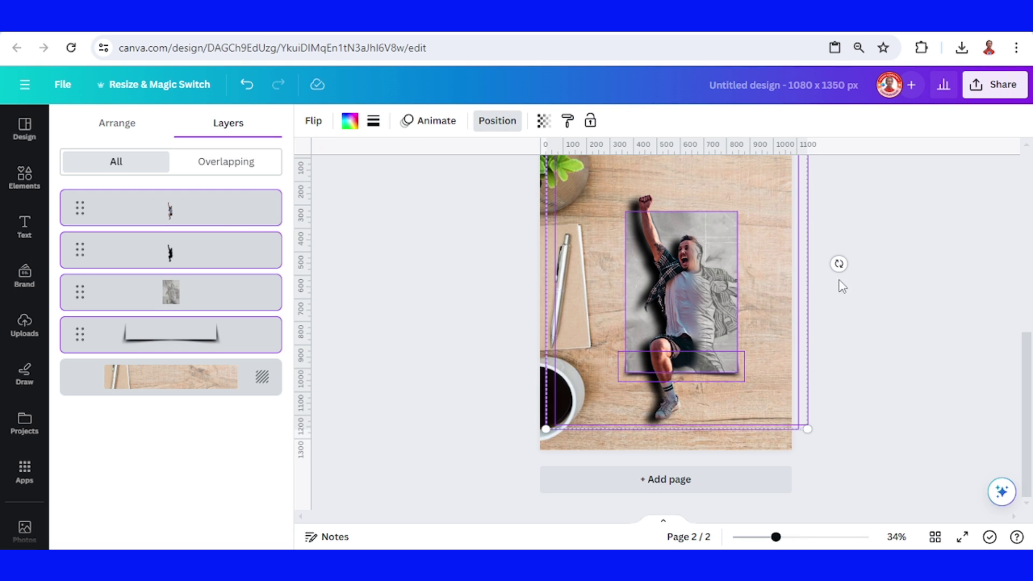
{"action": "left_click_drag", "start_coordinate": [838, 263], "coordinate": [806, 314]}
{"action": "left_click_drag", "start_coordinate": [837, 271], "coordinate": [802, 316]}
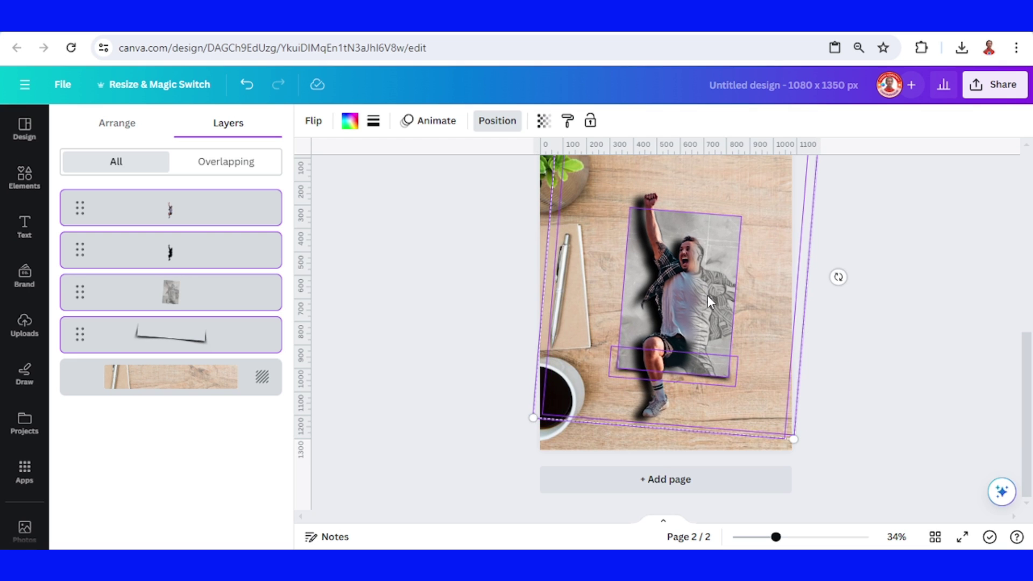
{"action": "left_click_drag", "start_coordinate": [708, 295], "coordinate": [717, 283]}
{"action": "scroll", "coordinate": [722, 303], "scroll_direction": "up", "scroll_amount": 2}
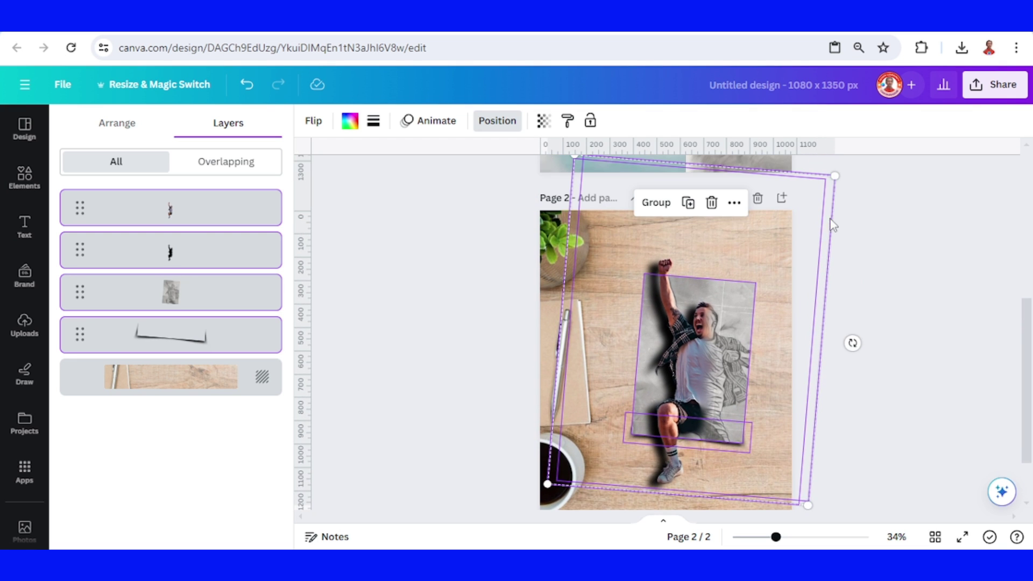
{"action": "left_click_drag", "start_coordinate": [837, 176], "coordinate": [845, 164]}
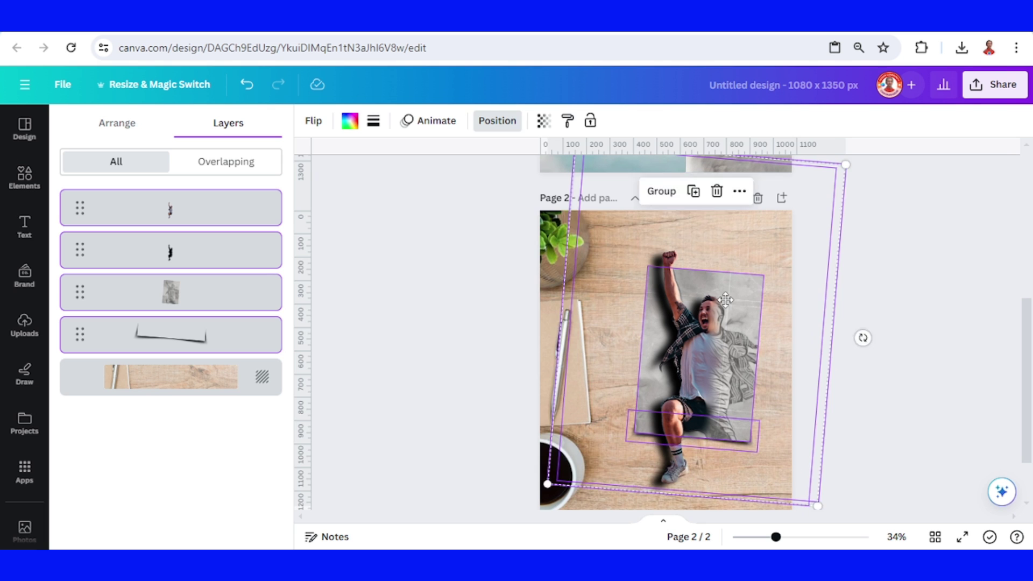
{"action": "left_click", "coordinate": [877, 345]}
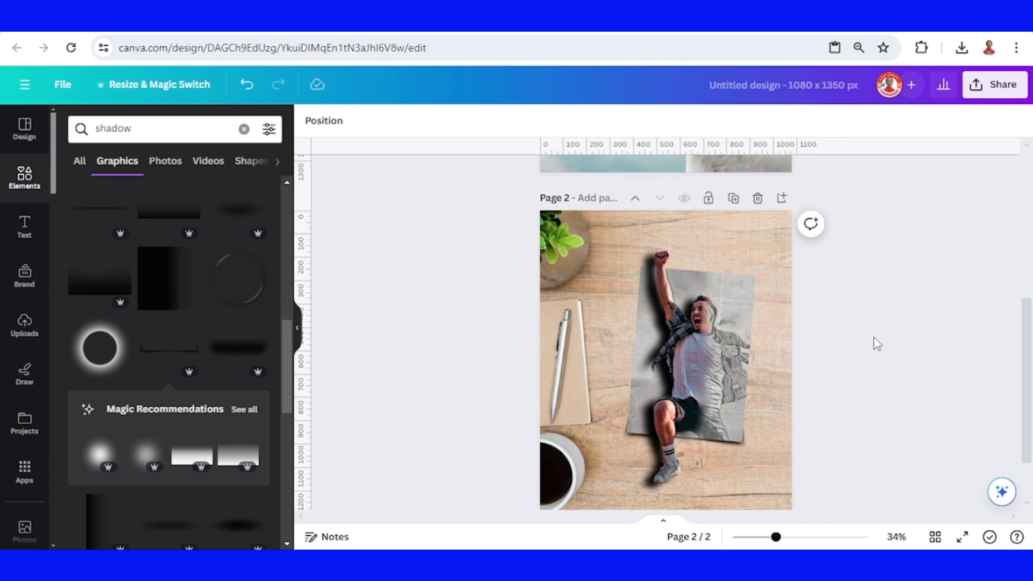